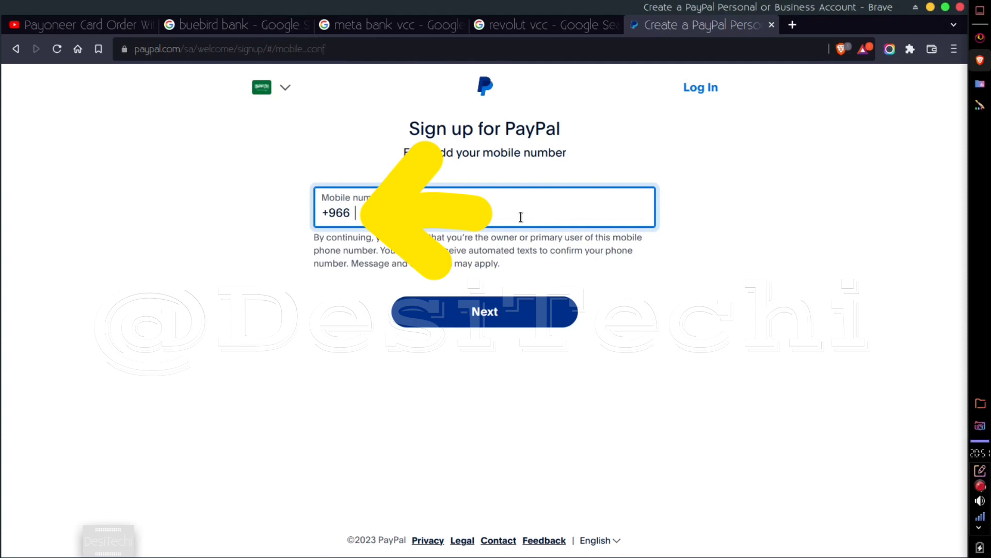
- Enter the mobile number and verify it with the six-digit code texted to the phone
{"action": "type", "text": "5"}
{"action": "left_click", "coordinate": [498, 307]}
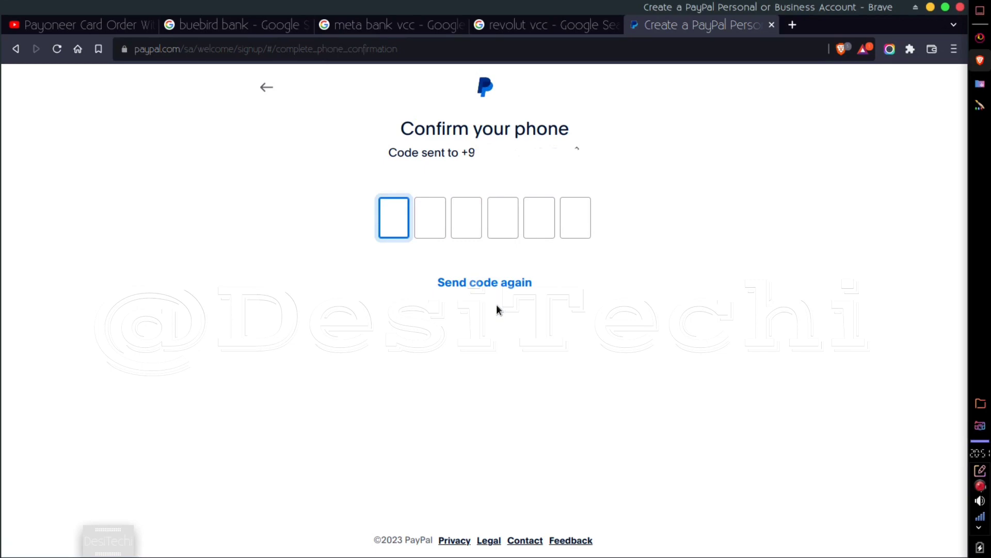
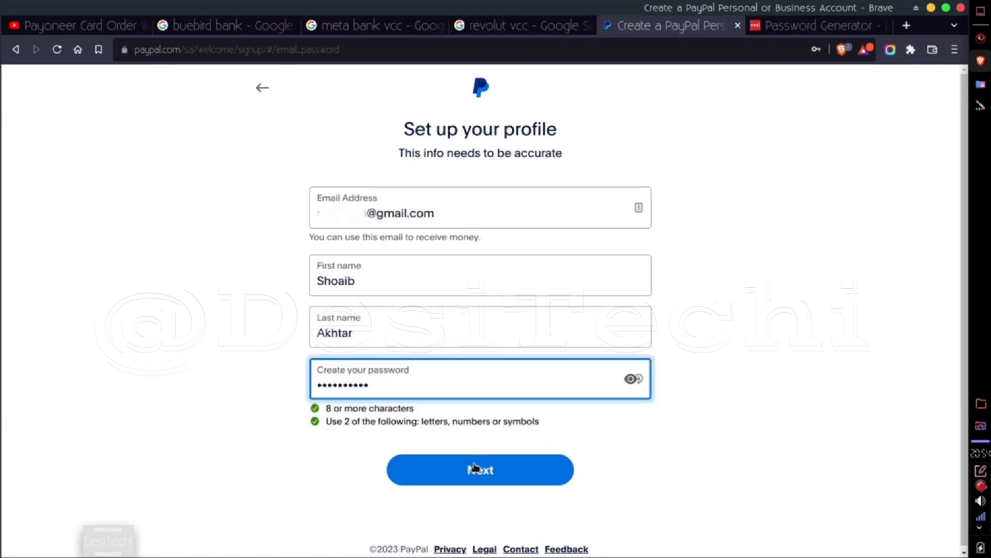
{"action": "left_click", "coordinate": [475, 467]}
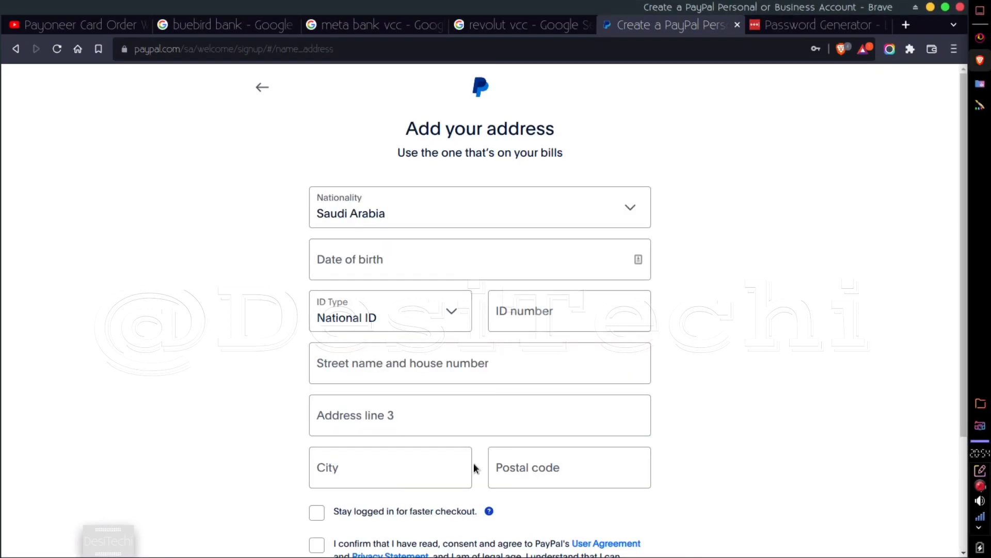
{"action": "left_click", "coordinate": [624, 222]}
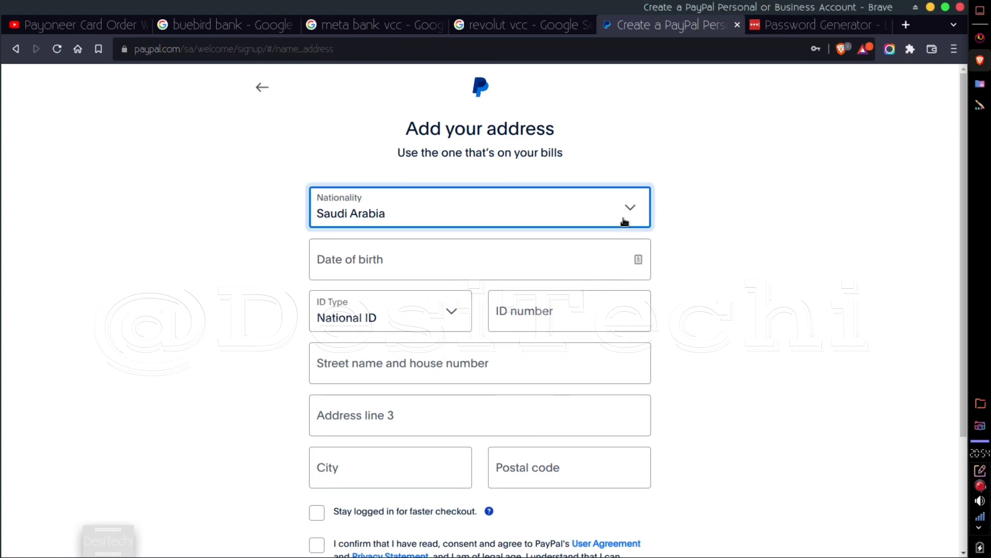
{"action": "left_click", "coordinate": [625, 221]}
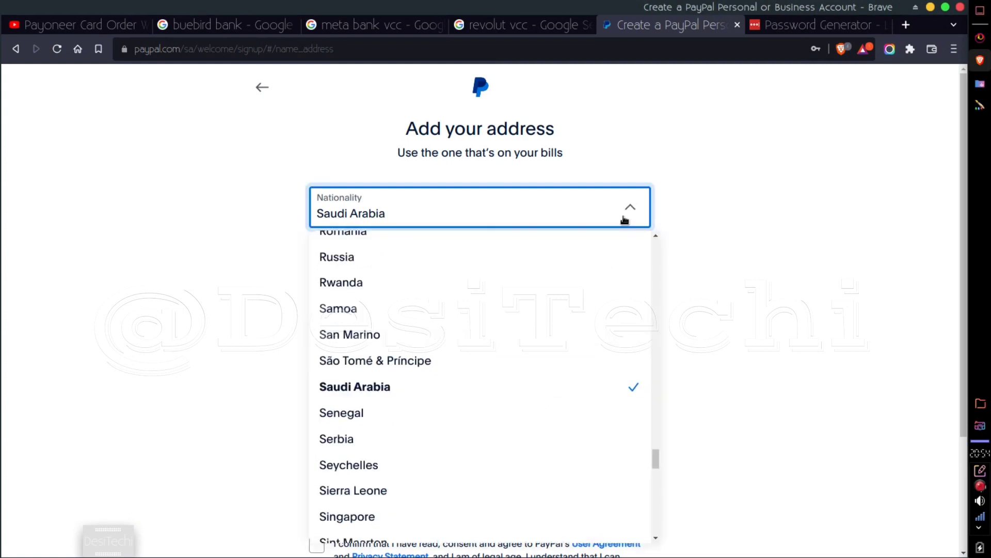
{"action": "key", "text": "p"}
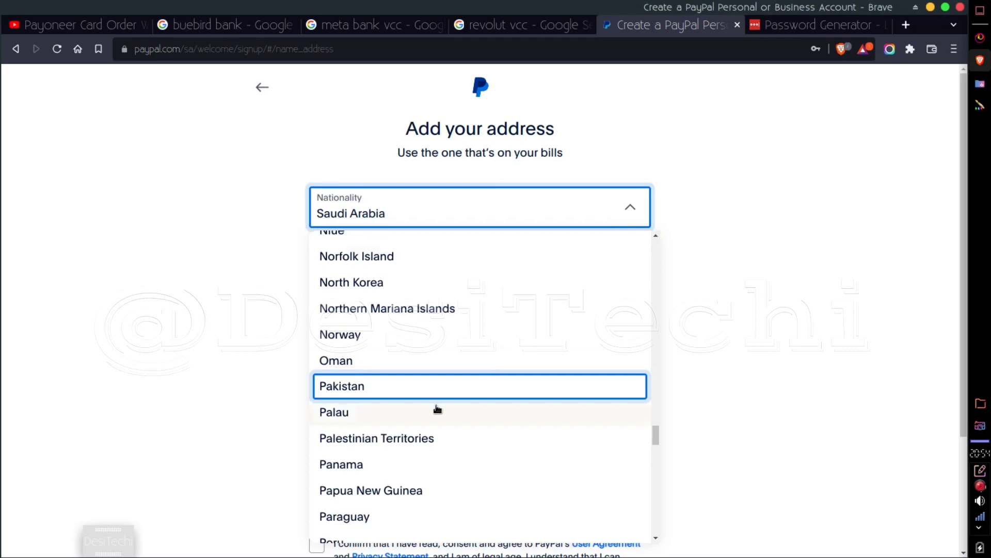
{"action": "left_click", "coordinate": [427, 387]}
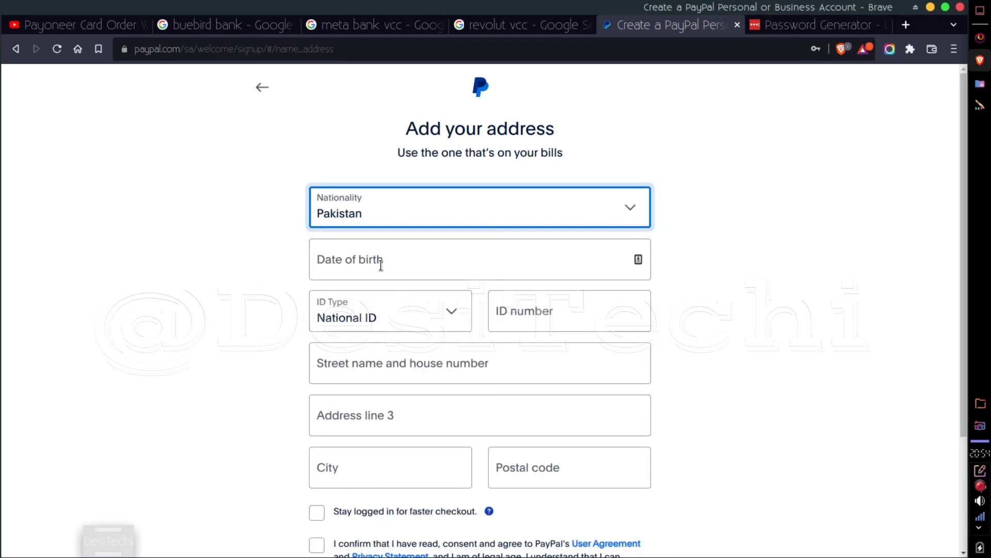
{"action": "left_click", "coordinate": [381, 266]}
{"action": "type", "text": "25/09/"}
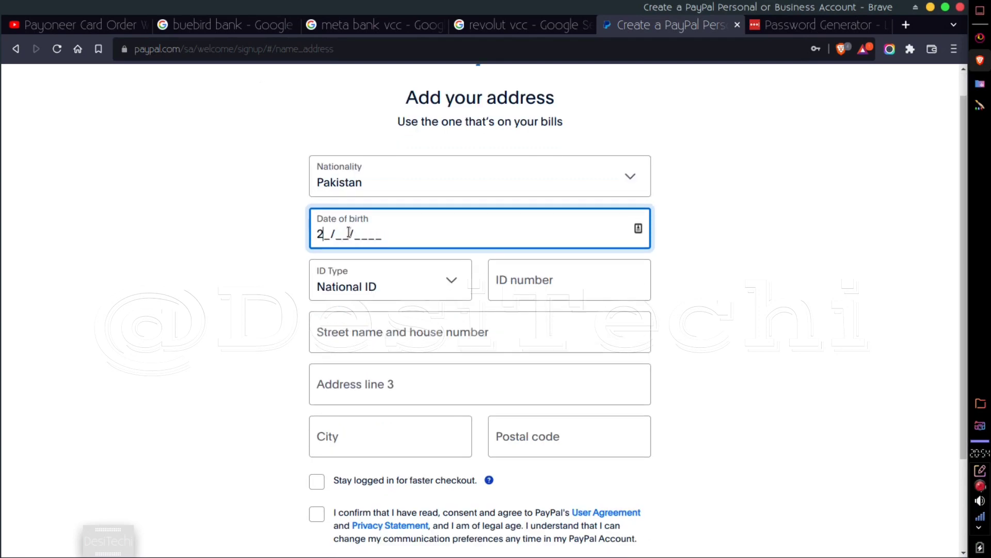
{"action": "type", "text": "2000"}
- Choose Passport as ID type, enter the ID number and home address, and accept the user agreement
{"action": "left_click", "coordinate": [410, 293]}
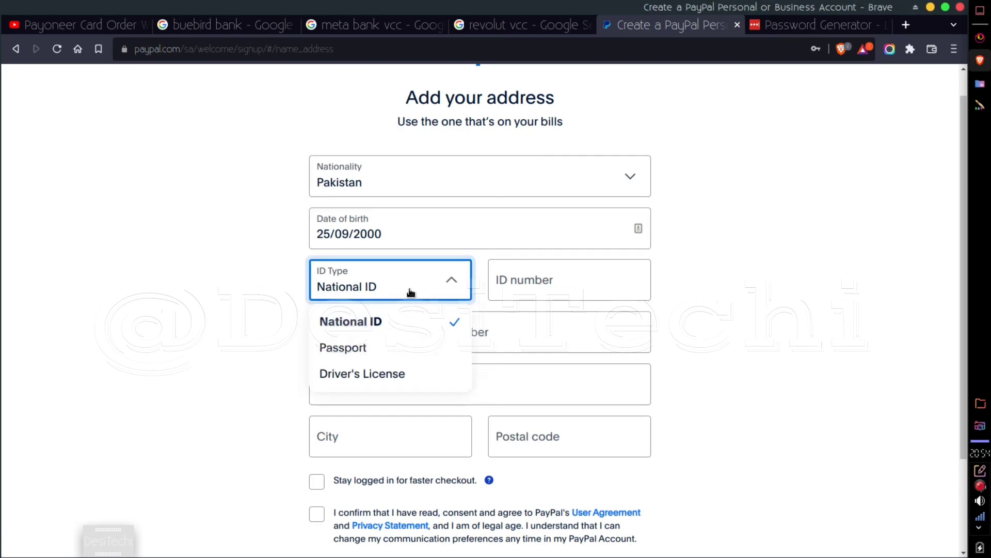
{"action": "left_click", "coordinate": [380, 343]}
{"action": "left_click", "coordinate": [518, 284]}
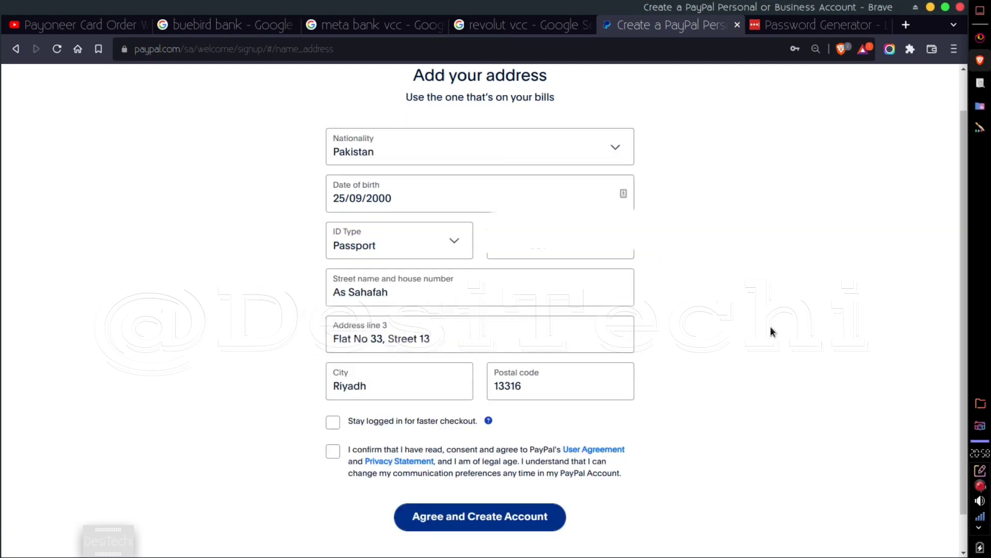
{"action": "scroll", "coordinate": [541, 379], "scroll_direction": "down", "scroll_amount": 1}
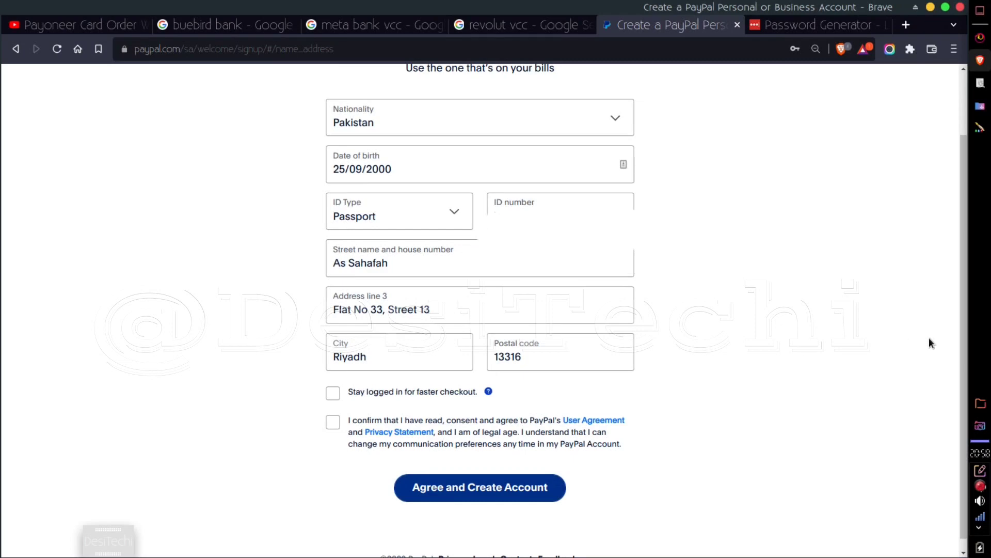
{"action": "left_click_drag", "start_coordinate": [962, 344], "coordinate": [966, 328]}
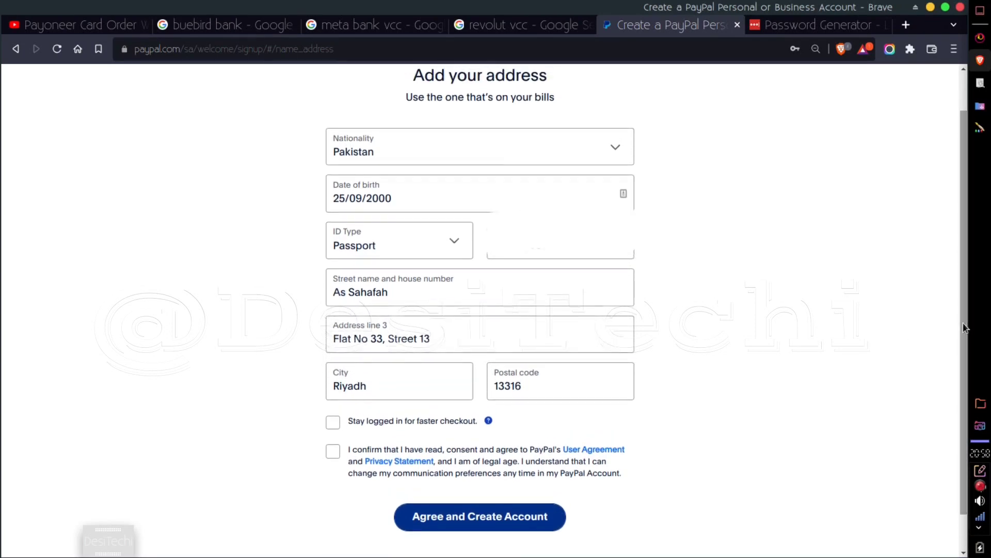
{"action": "left_click", "coordinate": [333, 452]}
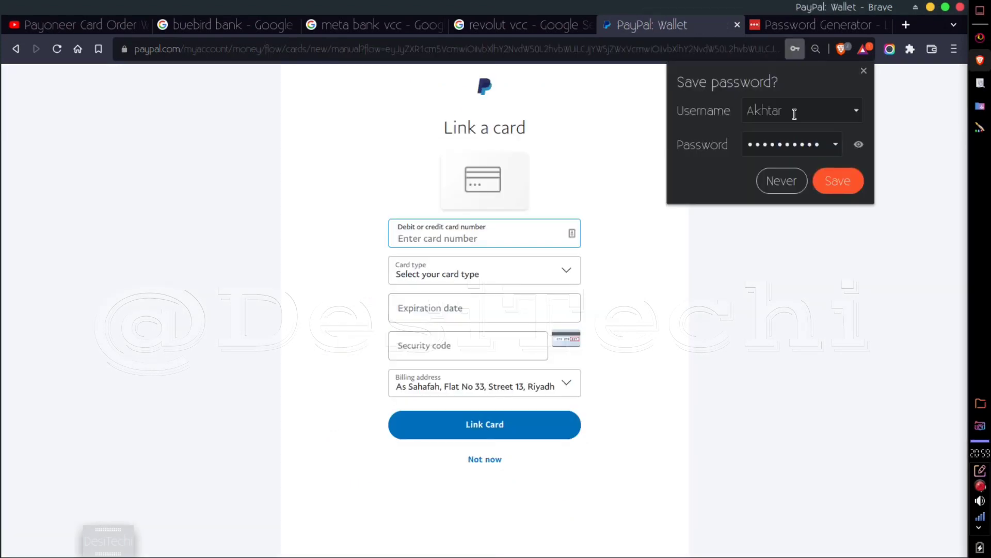
- Decline saving the password, skip linking a card, and review the dashboard's 0,00 USD balance
{"action": "left_click_drag", "start_coordinate": [790, 110], "coordinate": [740, 110]}
{"action": "left_click", "coordinate": [509, 477]}
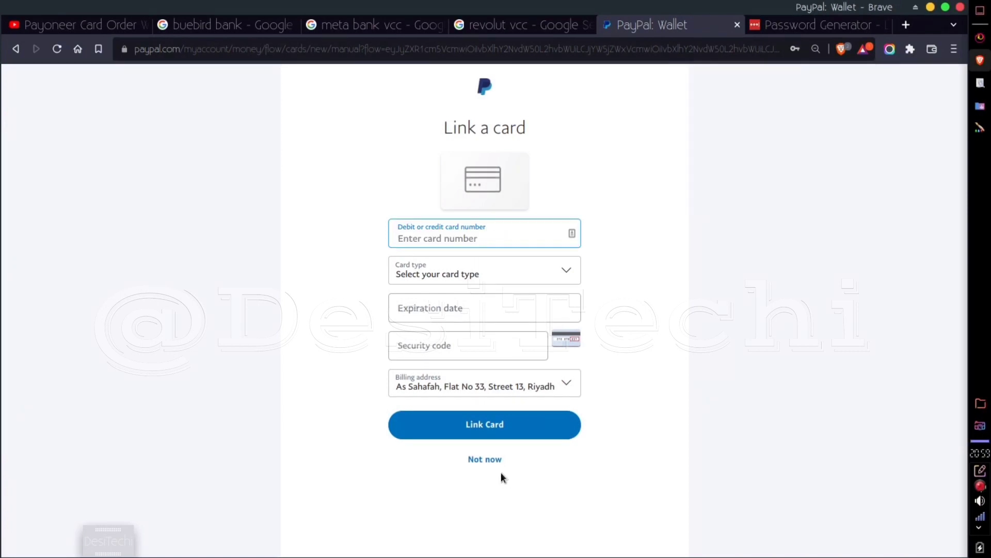
{"action": "left_click", "coordinate": [485, 460]}
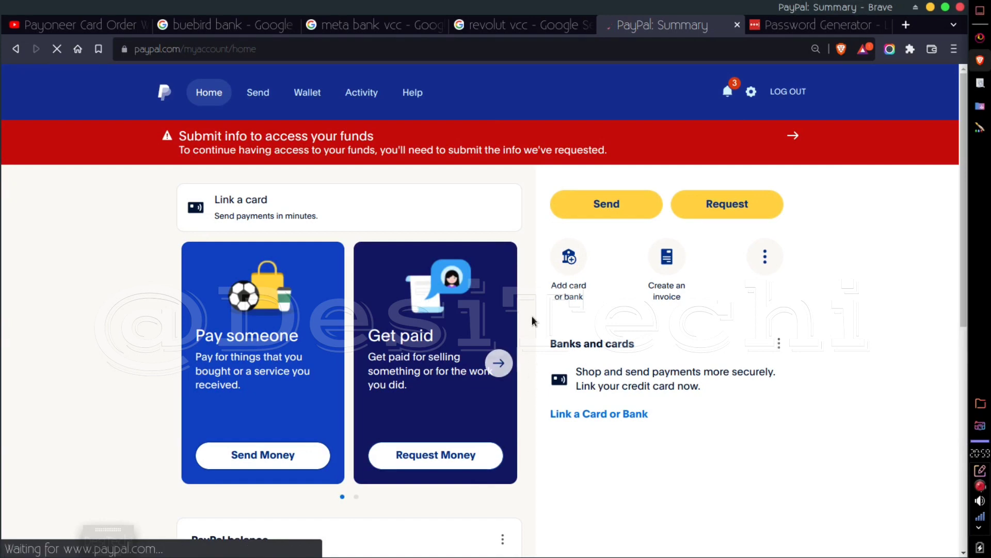
{"action": "scroll", "coordinate": [522, 265], "scroll_direction": "down", "scroll_amount": 8}
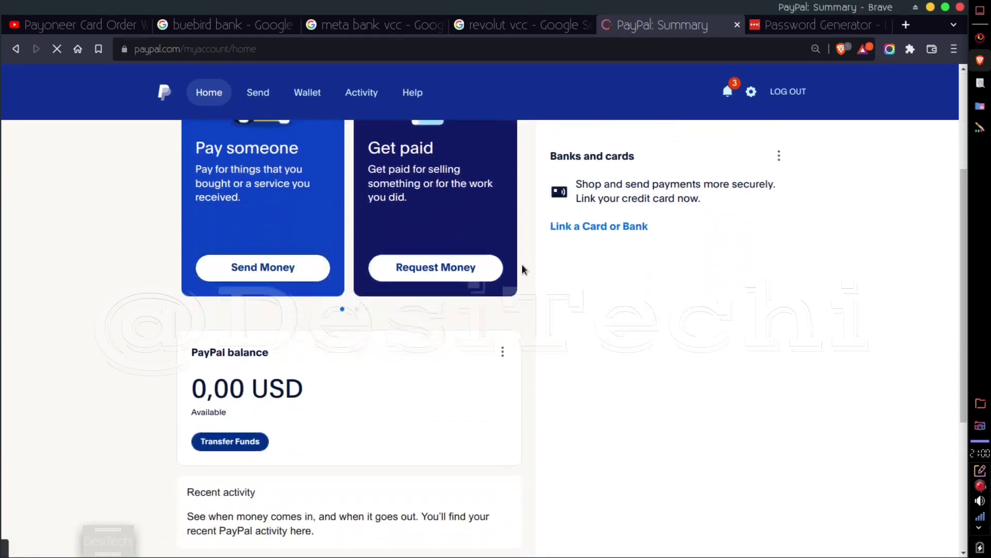
{"action": "scroll", "coordinate": [522, 266], "scroll_direction": "up", "scroll_amount": 8}
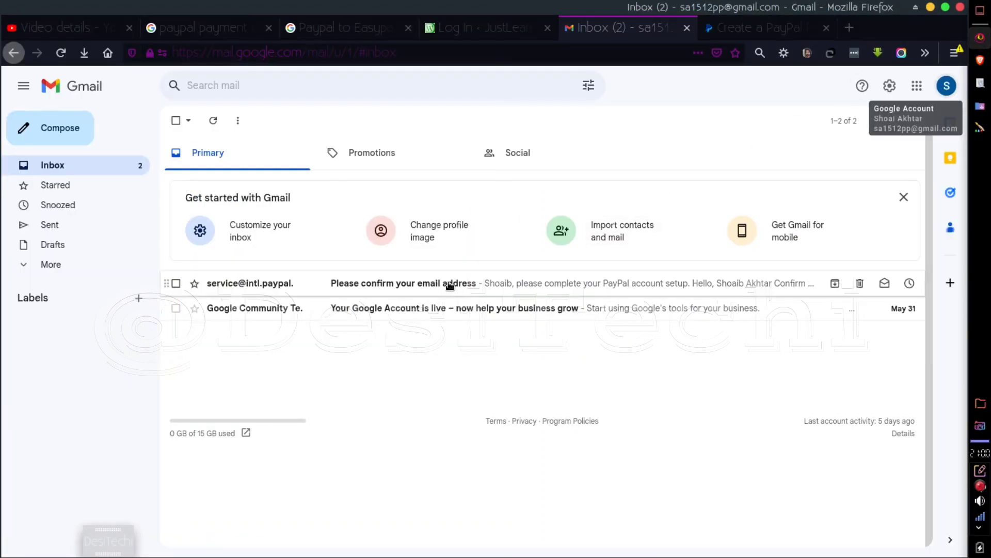
- Open the 'Please confirm your email address' message and confirm the email with the account password
{"action": "left_click", "coordinate": [449, 284]}
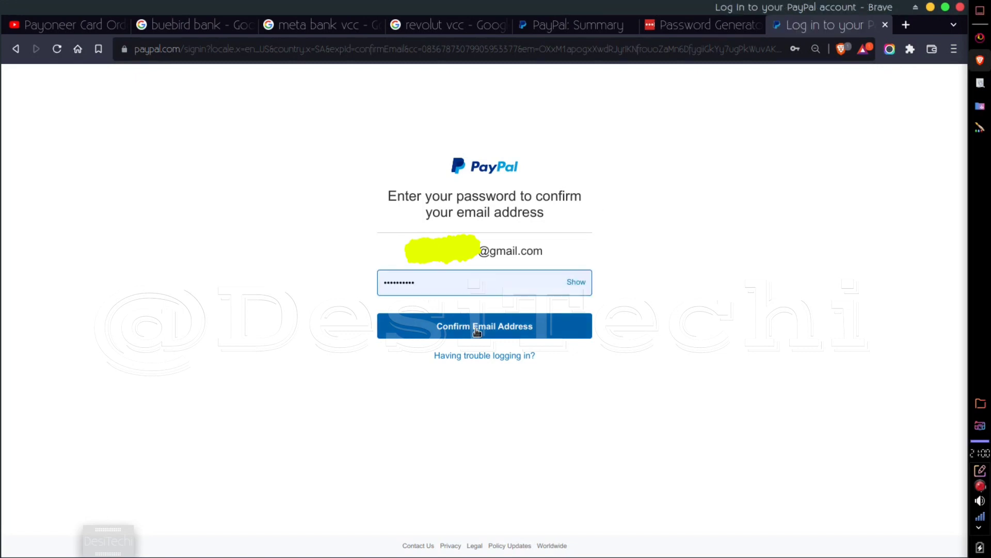
{"action": "left_click", "coordinate": [475, 328]}
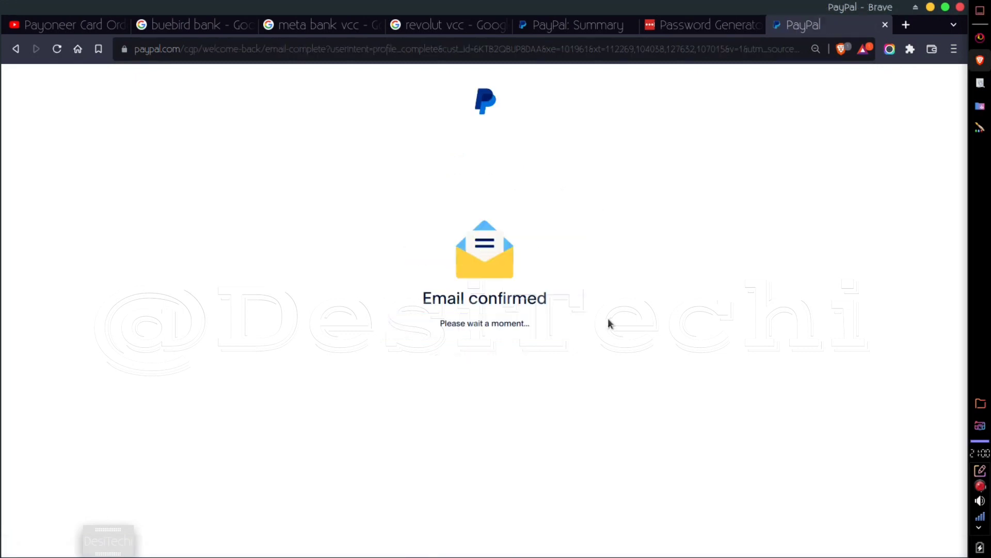
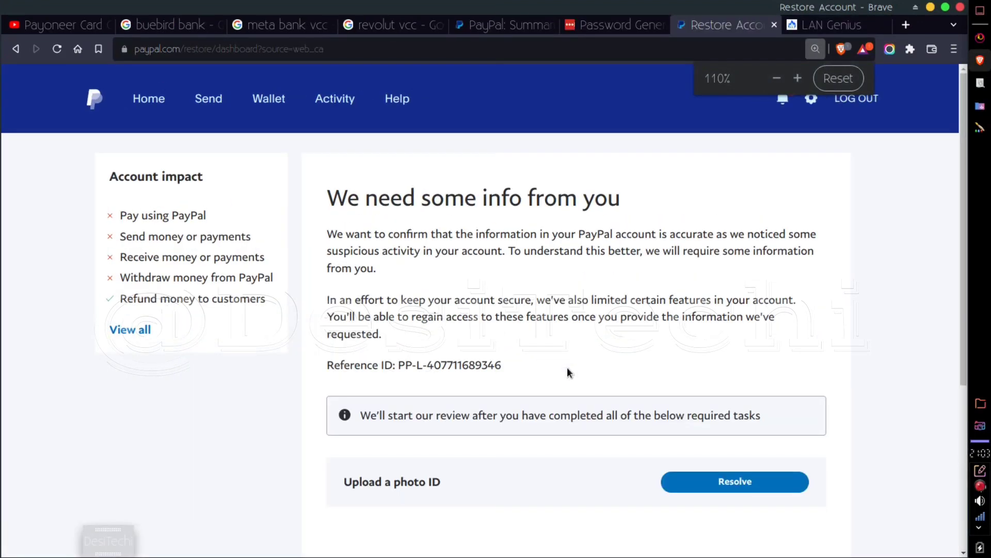
- Open the Upload a photo ID task and select Passport as the document type
{"action": "left_click", "coordinate": [749, 479]}
{"action": "scroll", "coordinate": [559, 330], "scroll_direction": "down", "scroll_amount": 1}
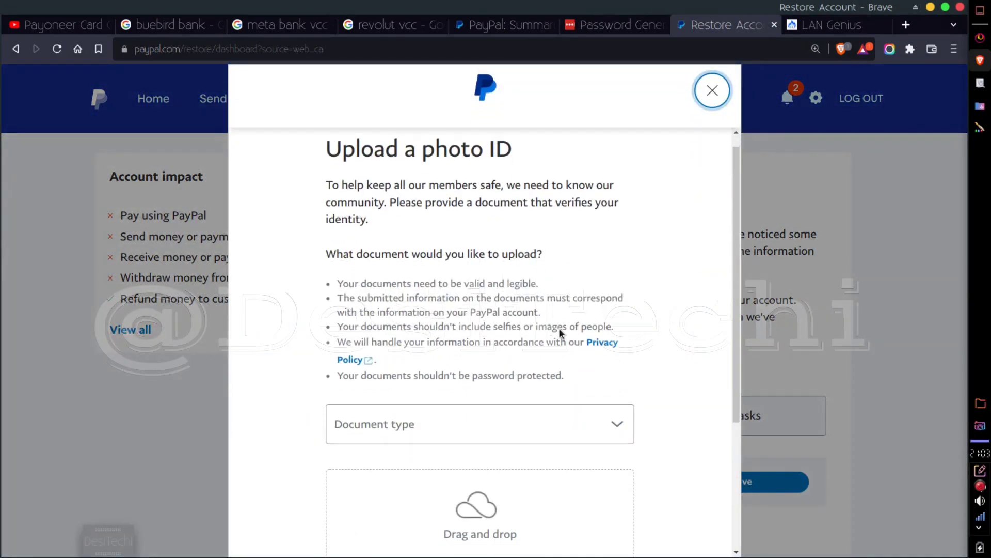
{"action": "scroll", "coordinate": [559, 330], "scroll_direction": "down", "scroll_amount": 2}
{"action": "scroll", "coordinate": [559, 330], "scroll_direction": "up", "scroll_amount": 3}
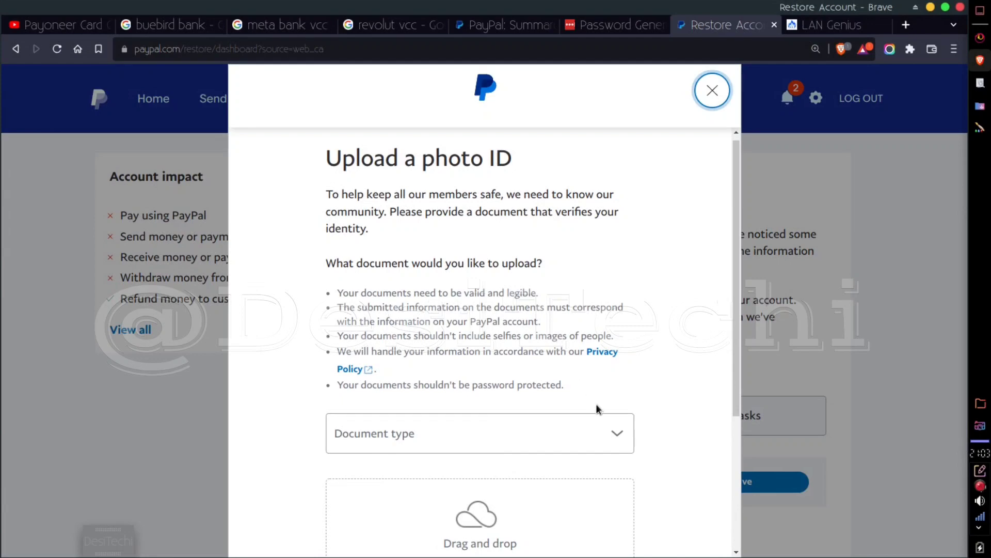
{"action": "left_click", "coordinate": [603, 444]}
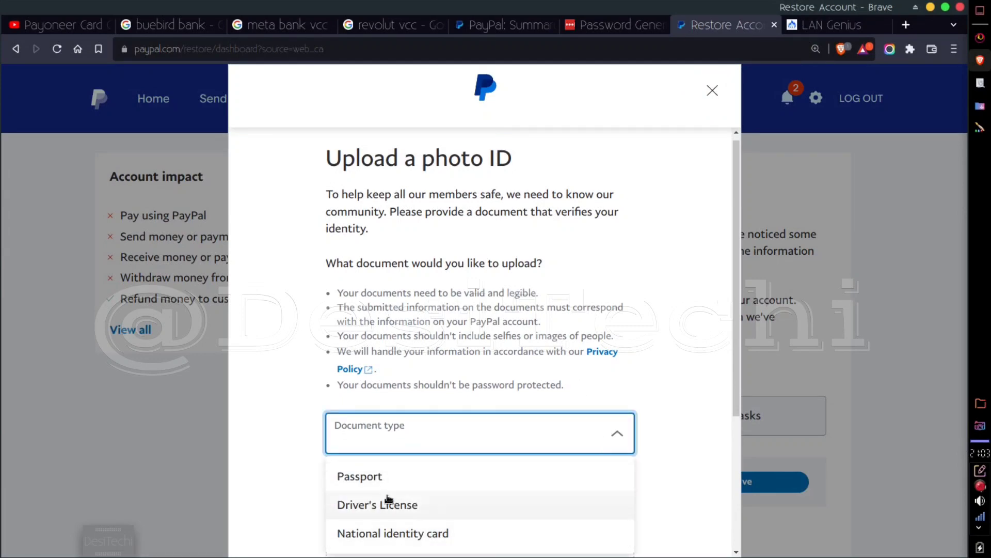
{"action": "left_click", "coordinate": [379, 481]}
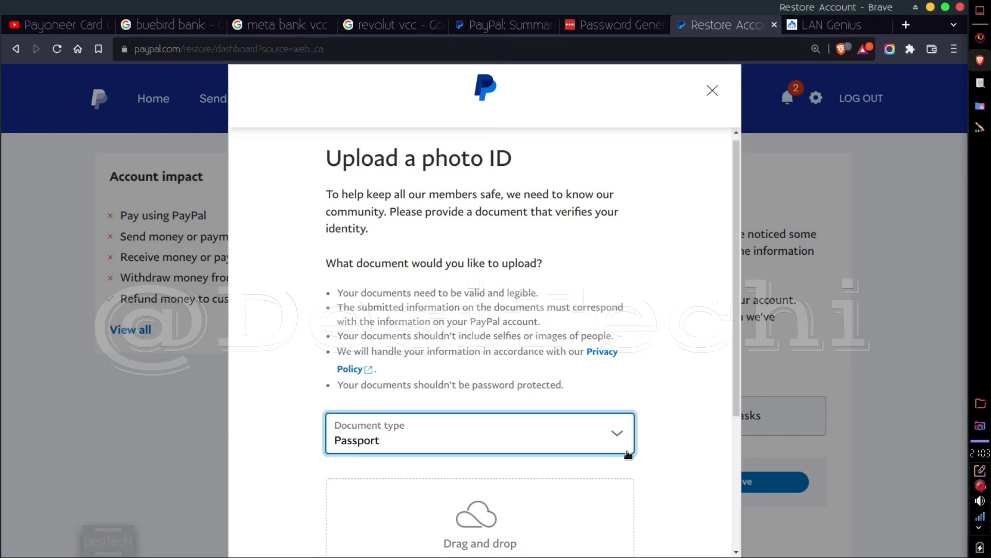
- Attach the passport image, submit it for review, and close the confirmation
{"action": "scroll", "coordinate": [628, 455], "scroll_direction": "down", "scroll_amount": 3}
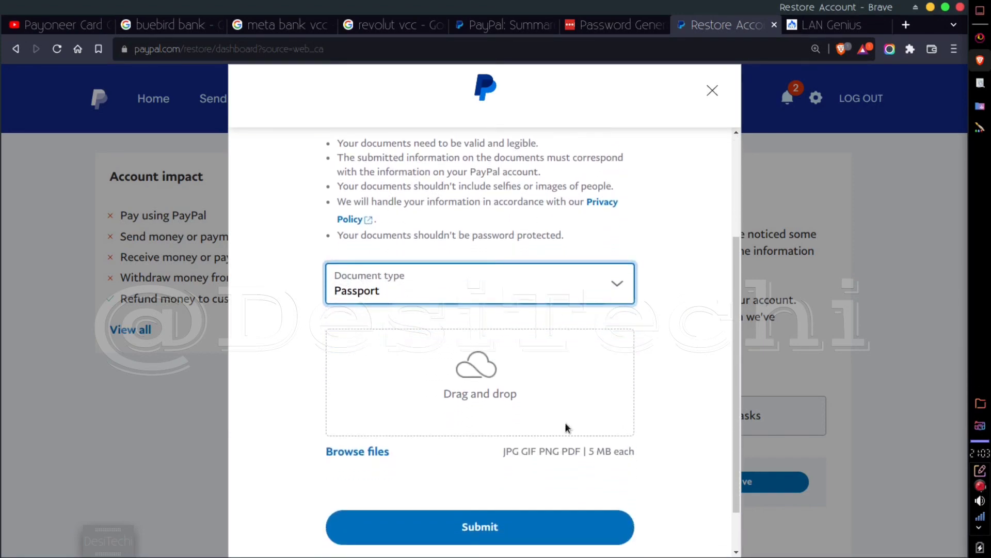
{"action": "left_click", "coordinate": [381, 450]}
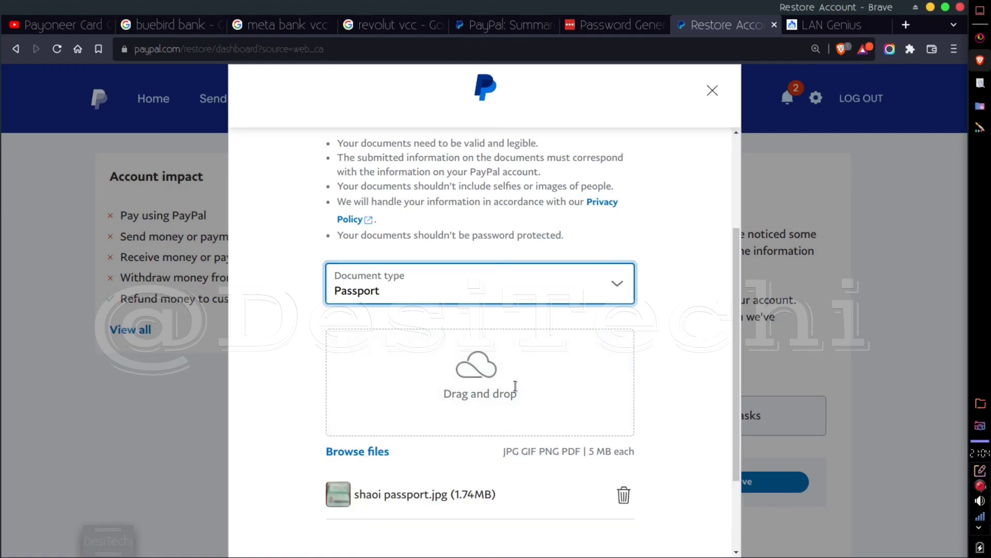
{"action": "scroll", "coordinate": [490, 423], "scroll_direction": "down", "scroll_amount": 1}
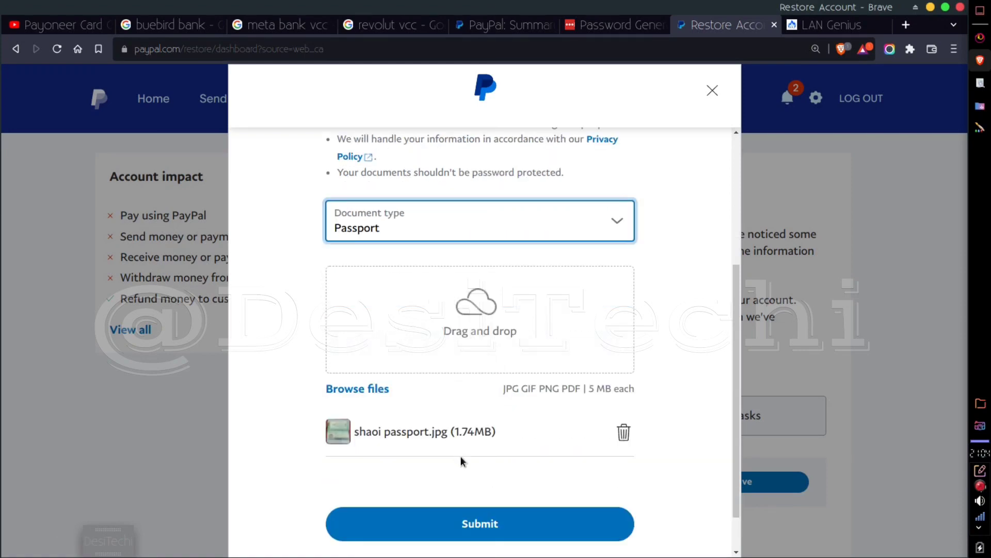
{"action": "left_click", "coordinate": [478, 524]}
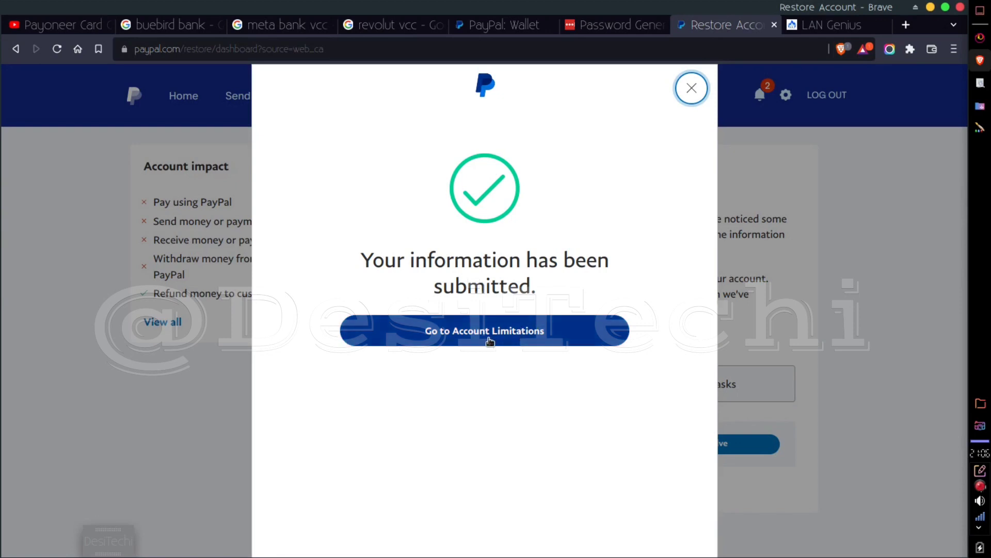
{"action": "left_click", "coordinate": [490, 341]}
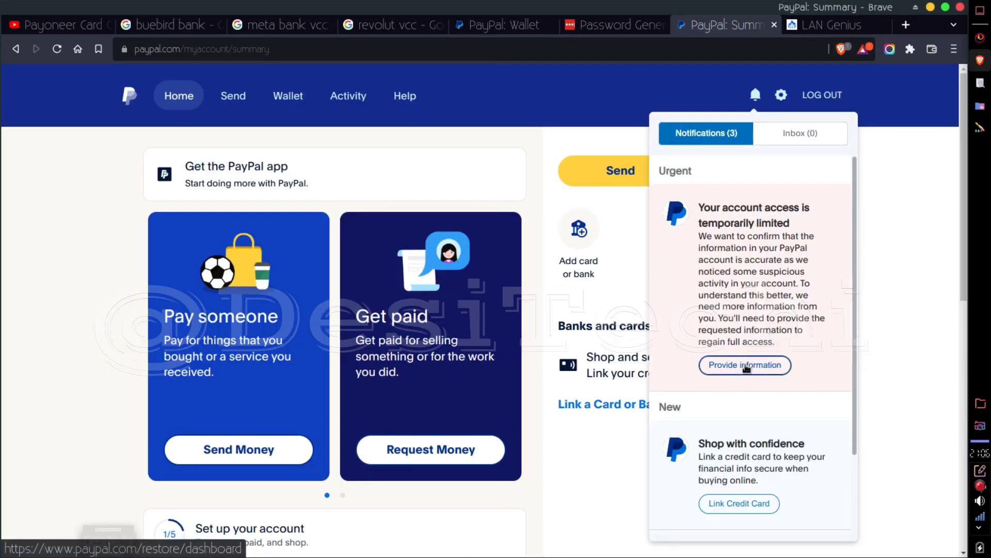
- Read PayPal's 'Your information is being reviewed' and 'Your account has been restored' emails
{"action": "left_click", "coordinate": [746, 368]}
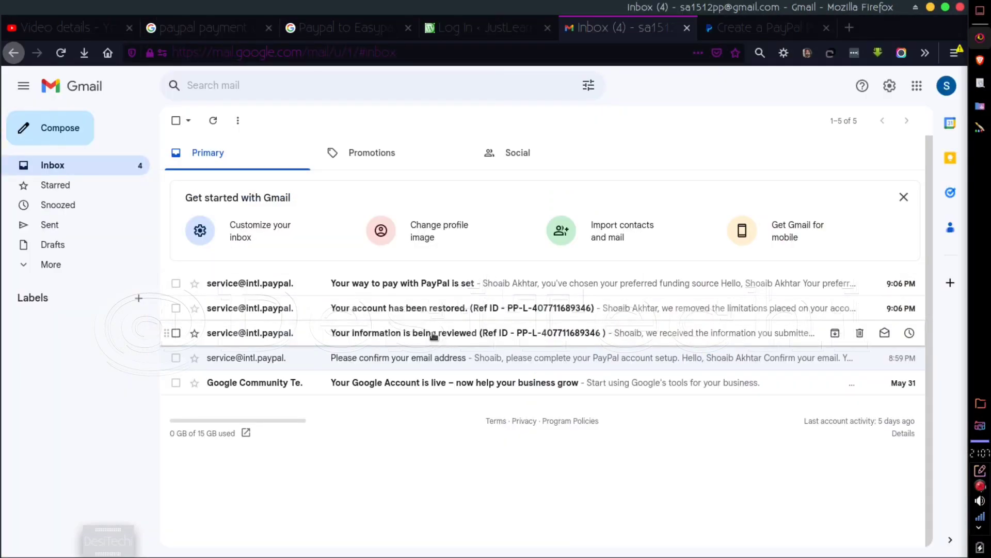
{"action": "left_click", "coordinate": [434, 335]}
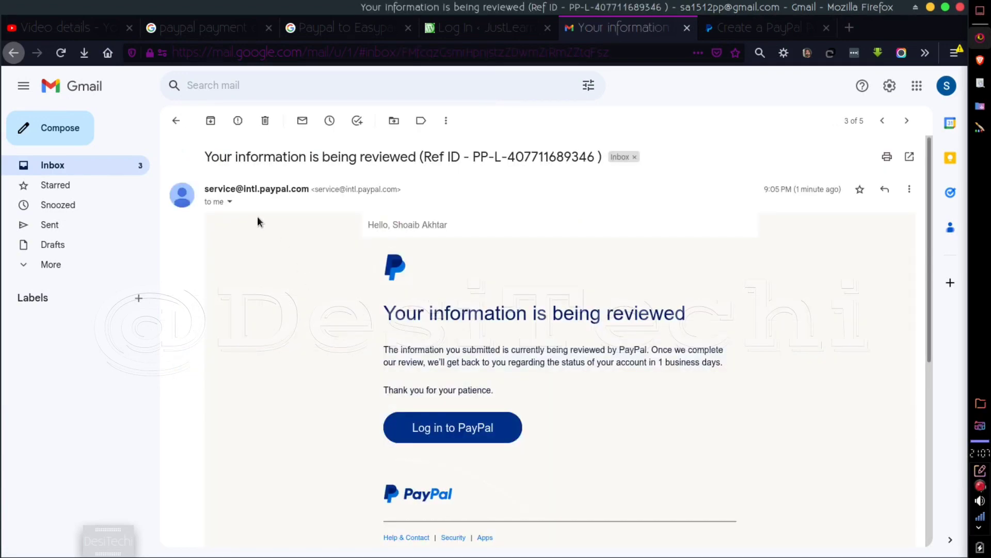
{"action": "left_click", "coordinate": [176, 120]}
{"action": "left_click", "coordinate": [442, 309]}
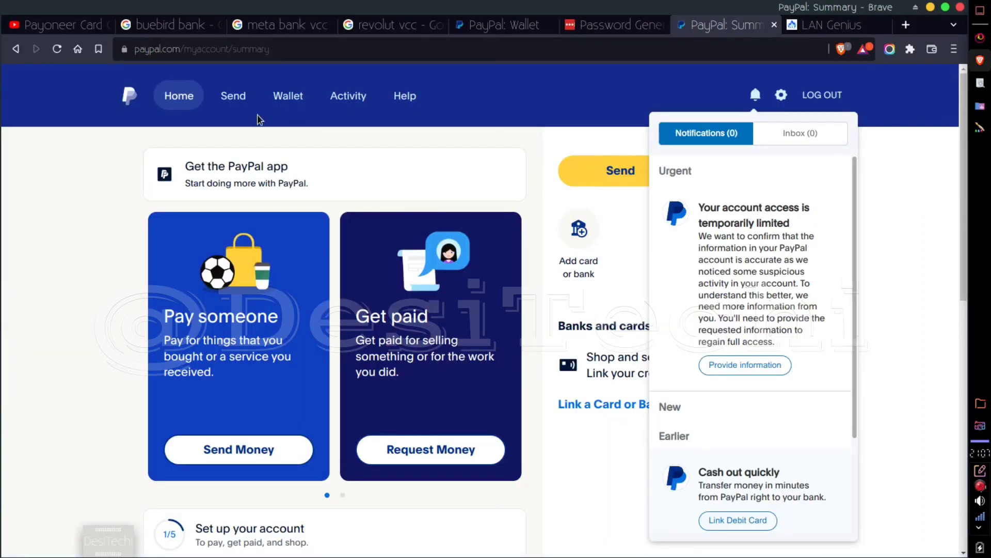
- Refresh the PayPal summary, check notifications, and load paypal.me in a new tab
{"action": "left_click", "coordinate": [57, 49]}
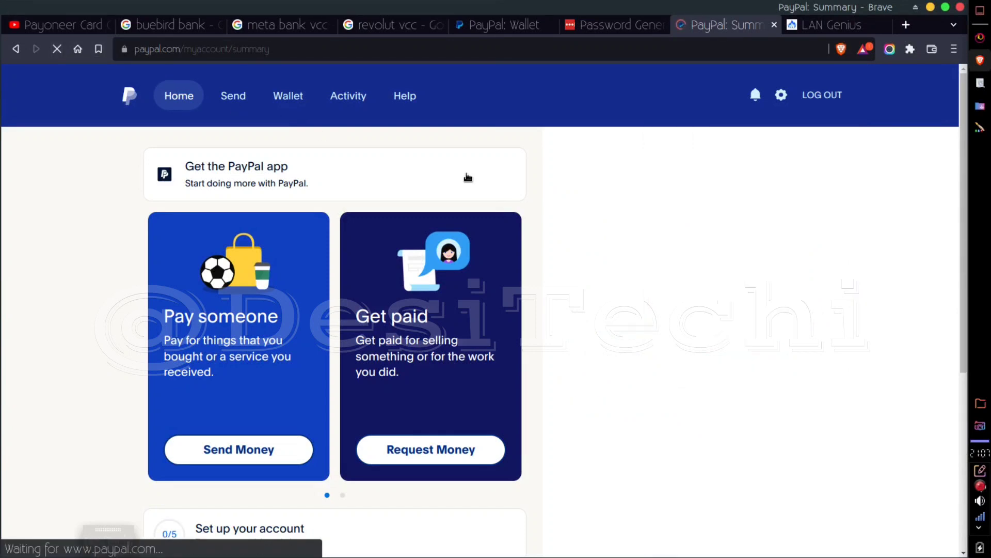
{"action": "left_click", "coordinate": [757, 96]}
{"action": "key", "text": "ctrl+t"}
{"action": "type", "text": "paypal.me"}
{"action": "key", "text": "Return"}
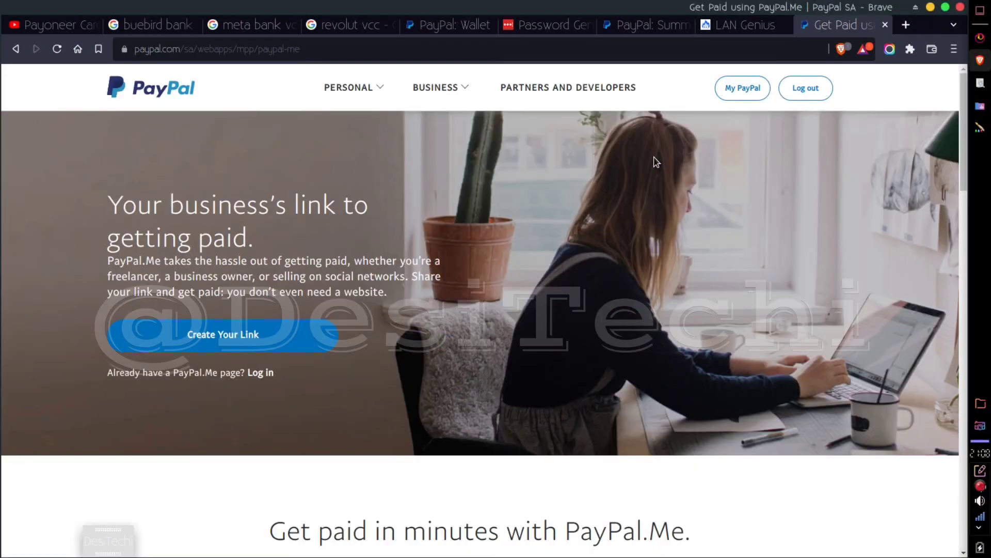
- Create the PayPal.Me profile with money.png as its profile photo
{"action": "left_click", "coordinate": [235, 336]}
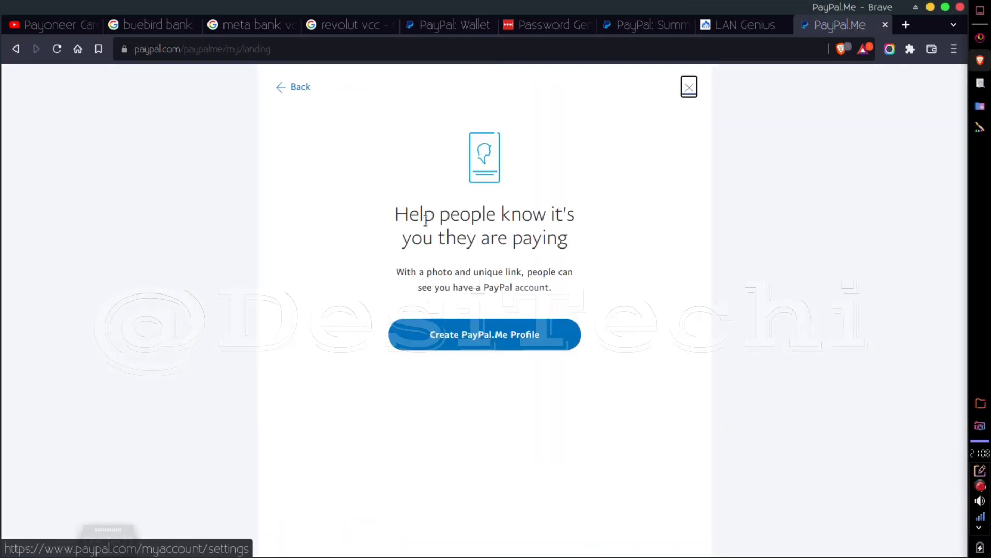
{"action": "left_click", "coordinate": [475, 334]}
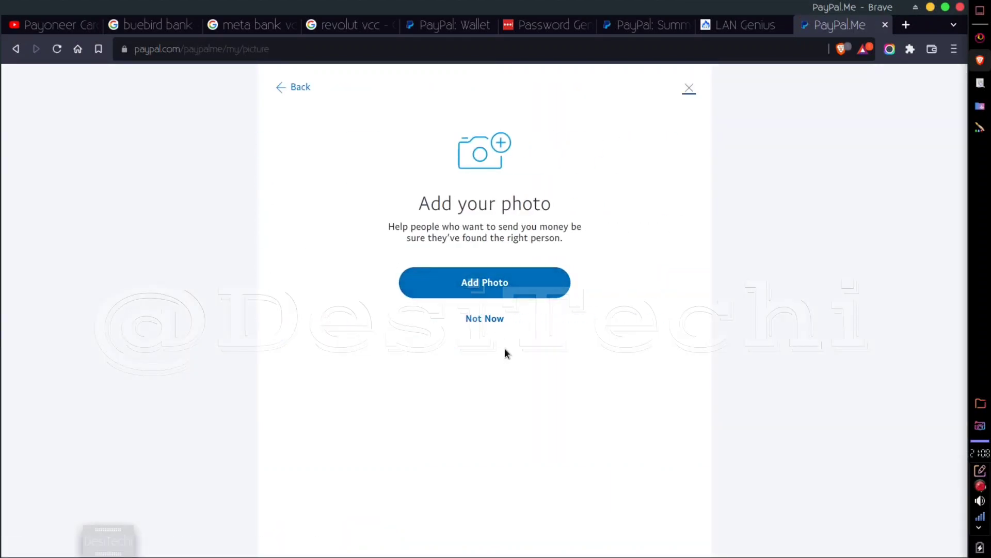
{"action": "left_click", "coordinate": [507, 290]}
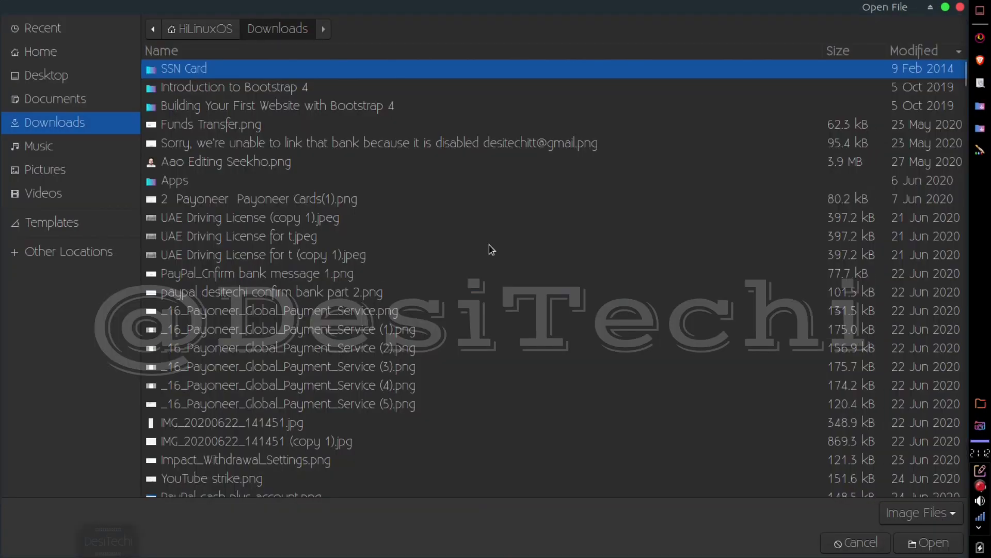
{"action": "key", "text": "End"}
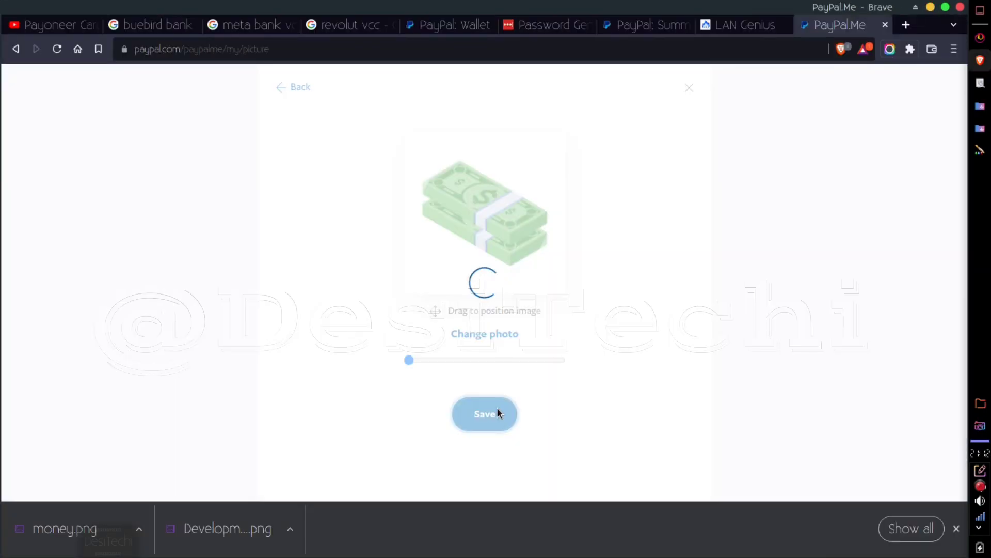
{"action": "left_click", "coordinate": [473, 439]}
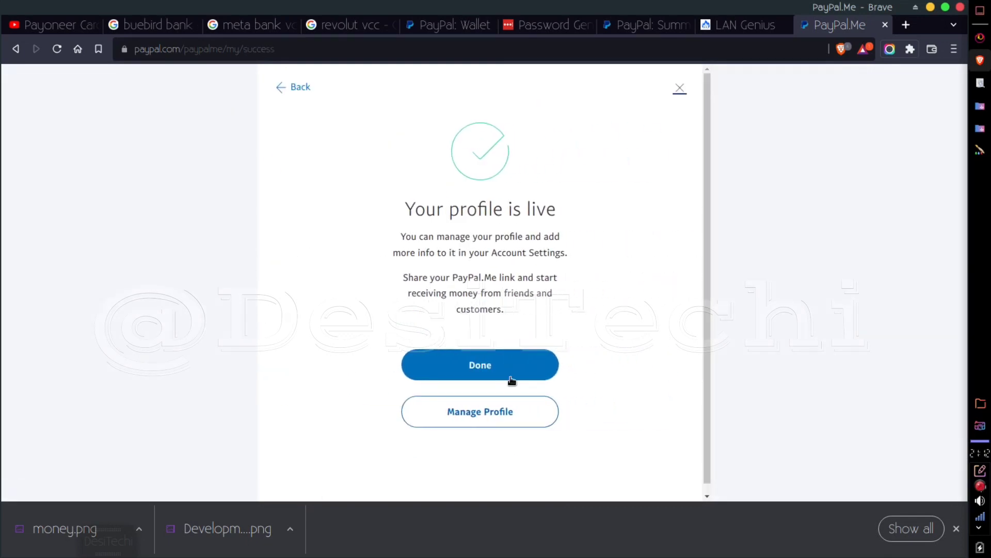
- Pick the first school's name and father's middle name as security questions 1 and 2
{"action": "left_click", "coordinate": [500, 372]}
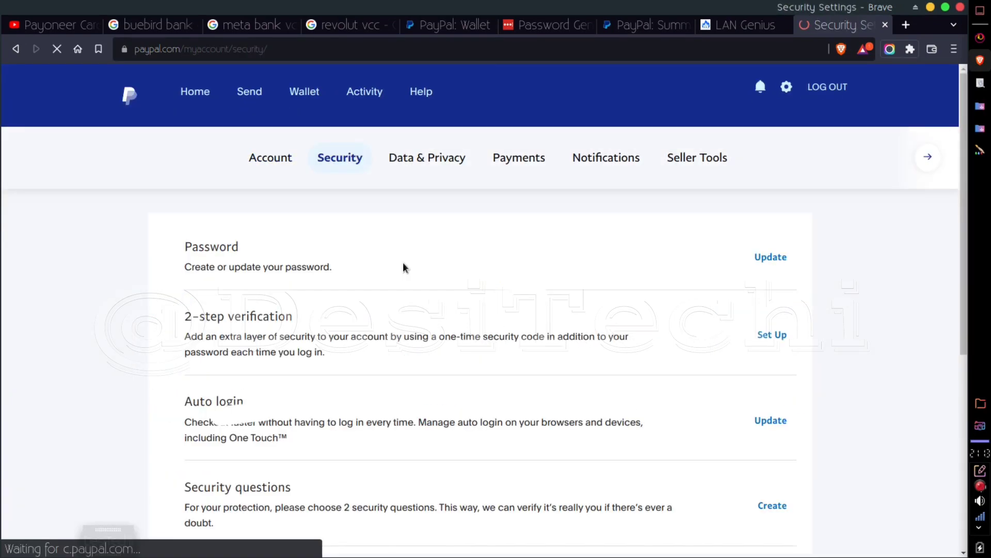
{"action": "scroll", "coordinate": [602, 337], "scroll_direction": "down", "scroll_amount": 2}
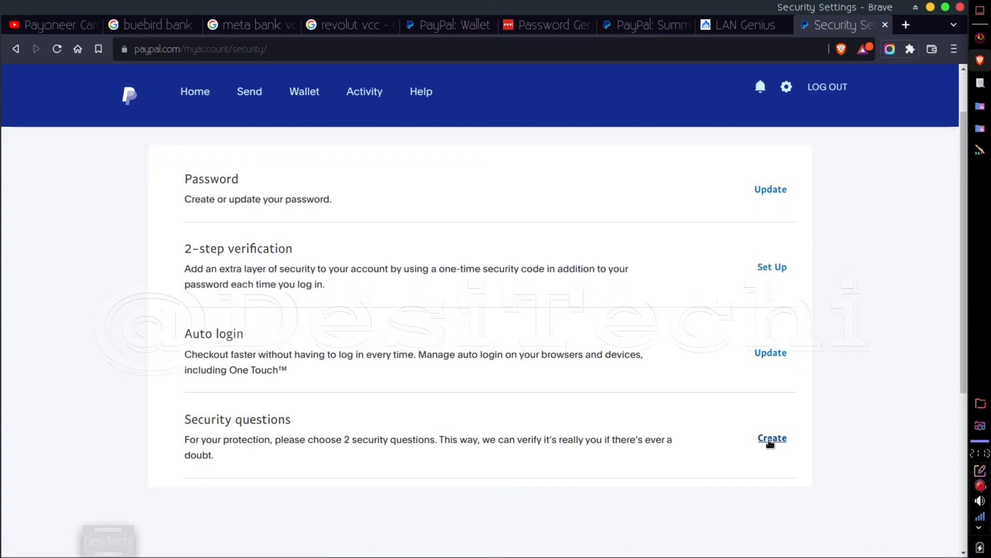
{"action": "left_click", "coordinate": [771, 440]}
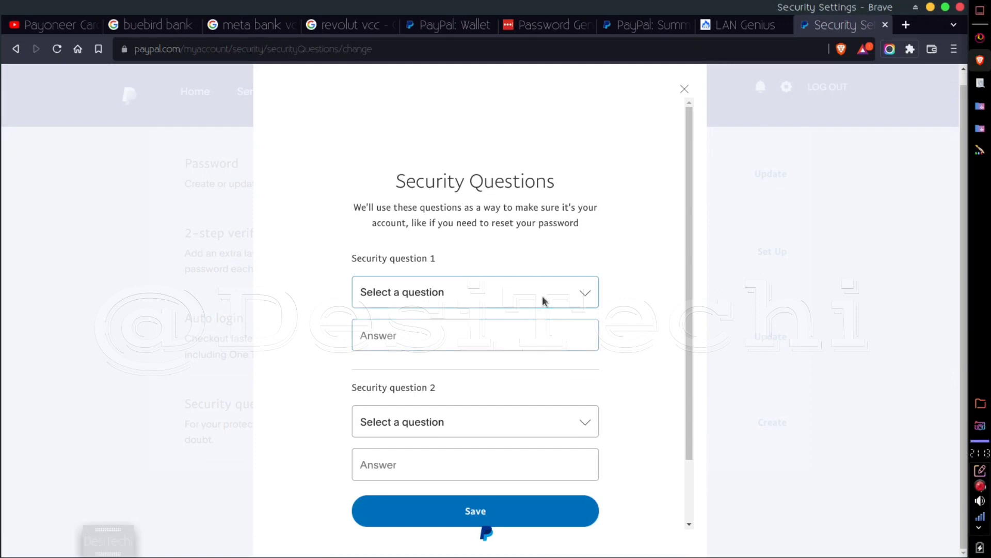
{"action": "left_click", "coordinate": [544, 298]}
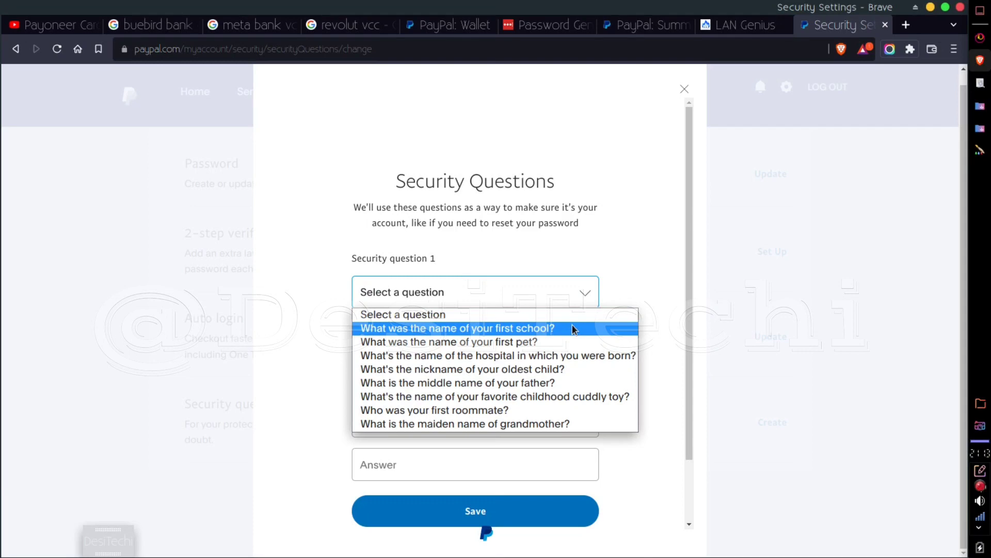
{"action": "left_click", "coordinate": [572, 329]}
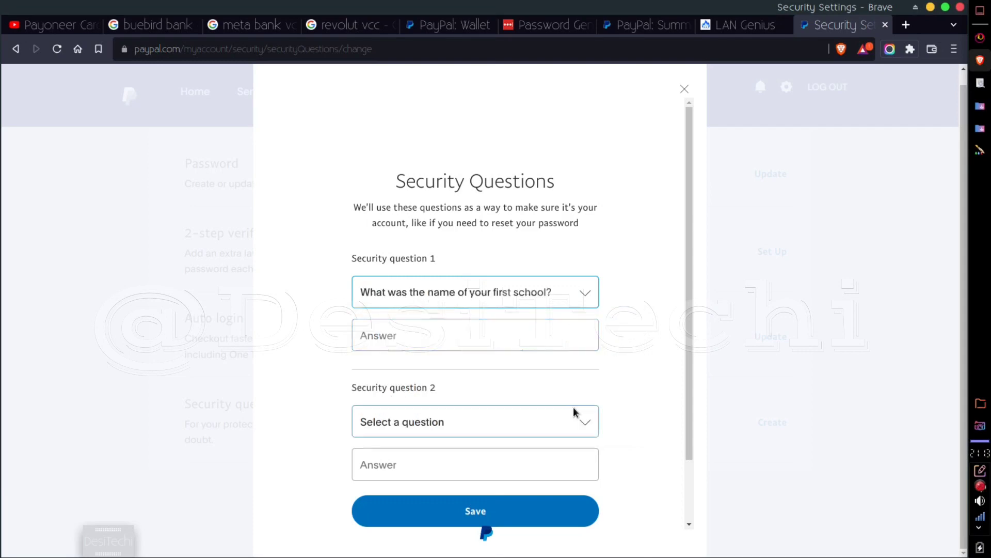
{"action": "left_click", "coordinate": [579, 422]}
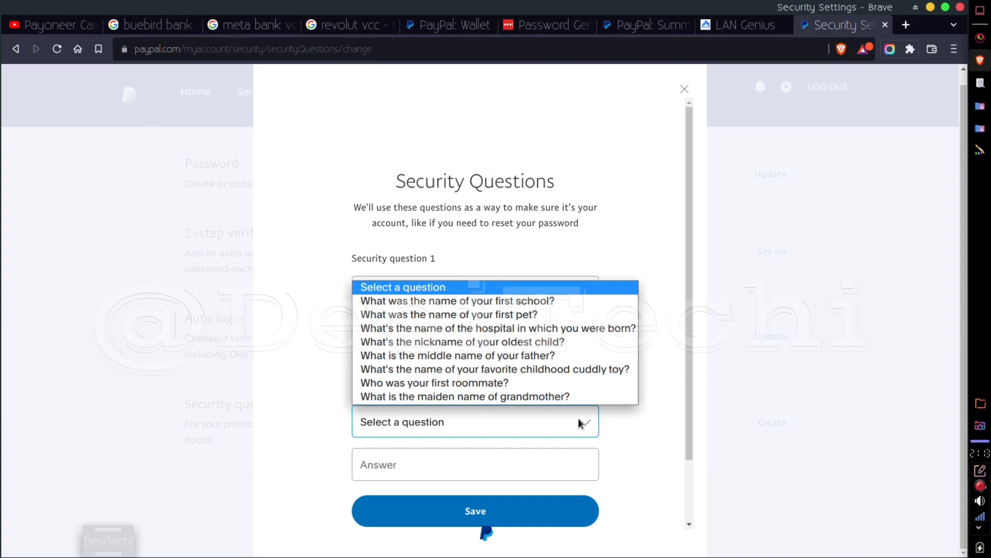
{"action": "left_click", "coordinate": [561, 355]}
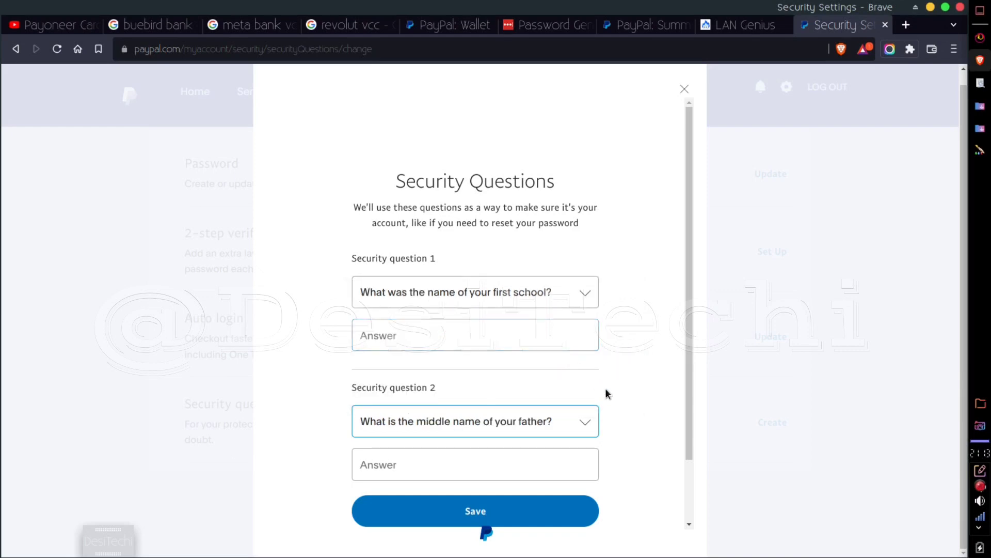
{"action": "key", "text": "Escape"}
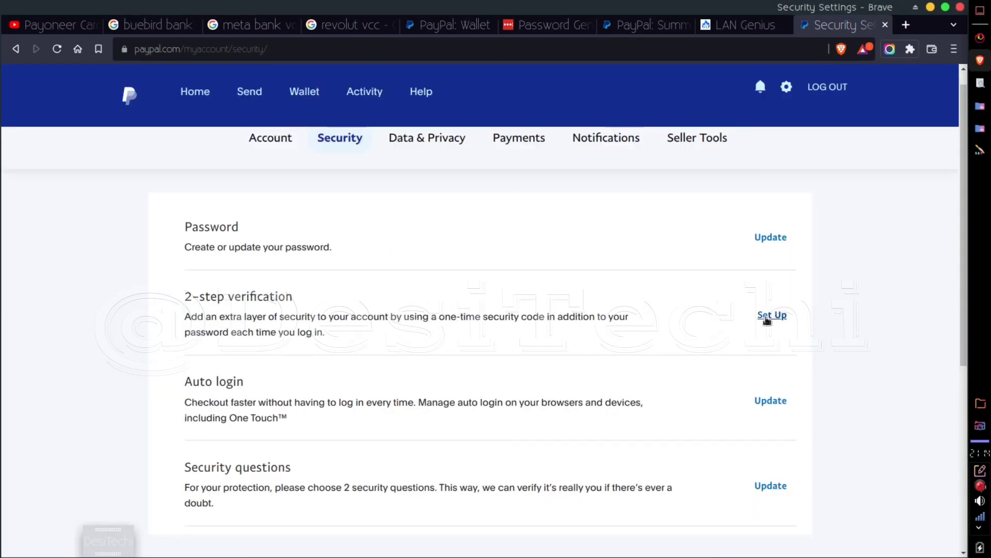
- Start 2-step verification setup using an authenticator app
{"action": "left_click", "coordinate": [770, 316]}
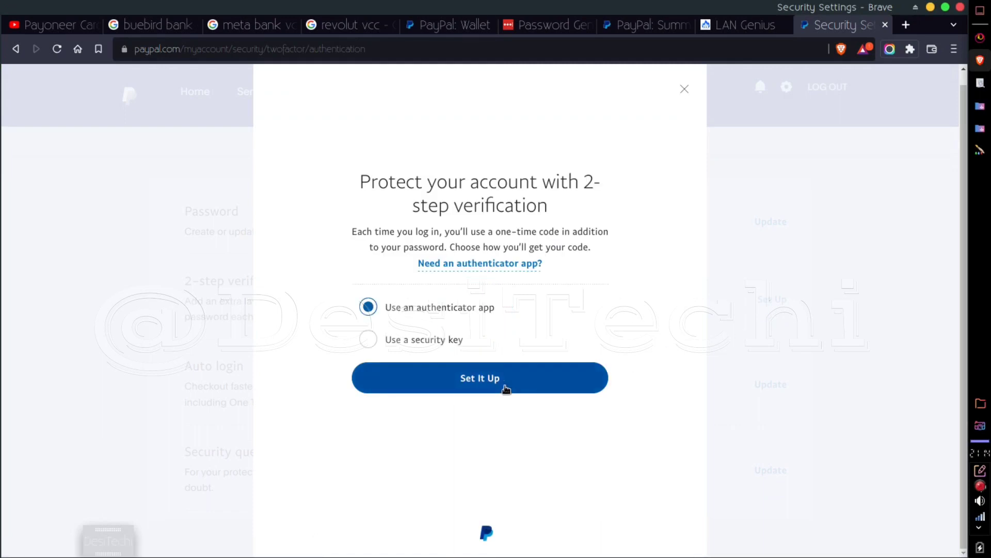
{"action": "left_click", "coordinate": [499, 390]}
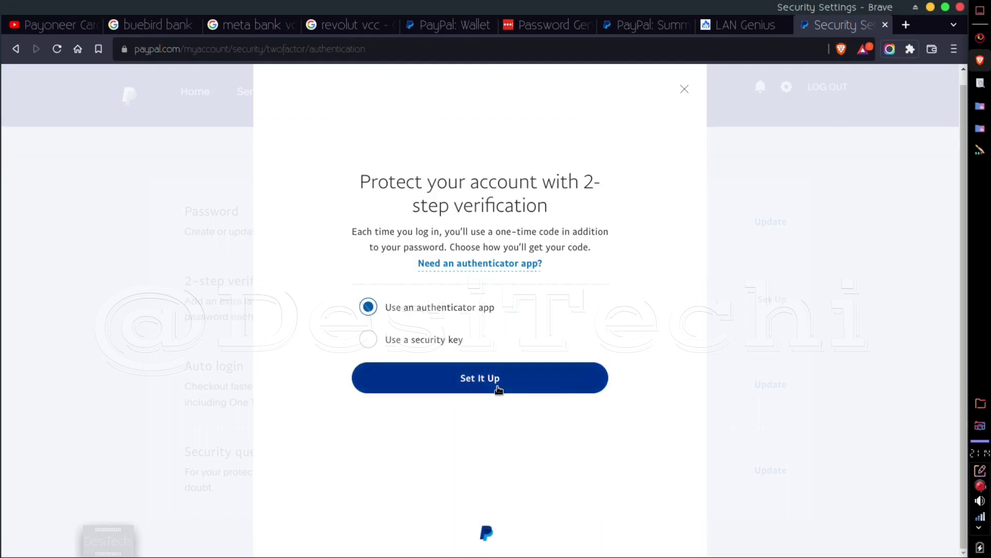
{"action": "mouse_move", "coordinate": [519, 269]}
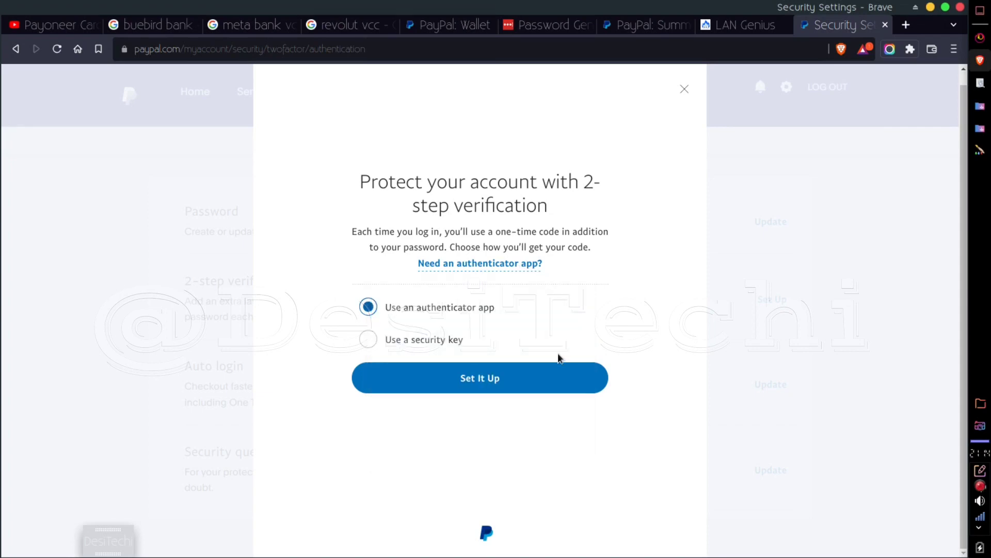
{"action": "left_click", "coordinate": [519, 380]}
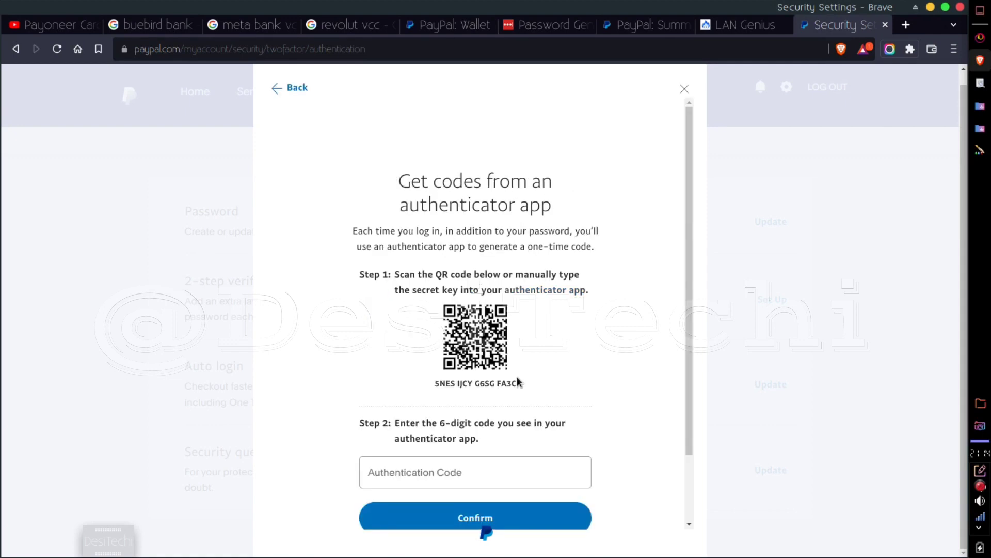
{"action": "scroll", "coordinate": [518, 380], "scroll_direction": "down", "scroll_amount": 1}
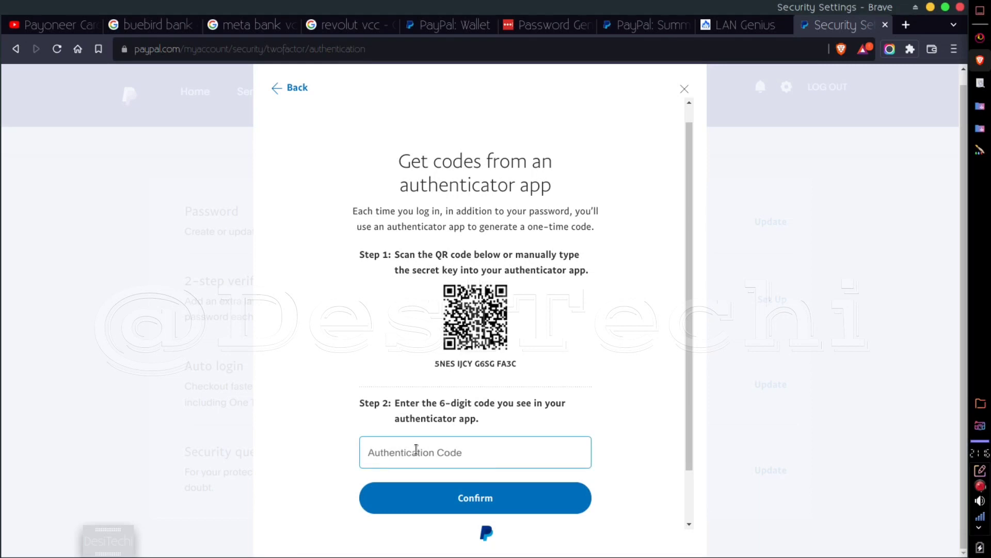
- Enter the authenticator app's 6-digit code and confirm to turn on 2-step login
{"action": "left_click", "coordinate": [417, 450]}
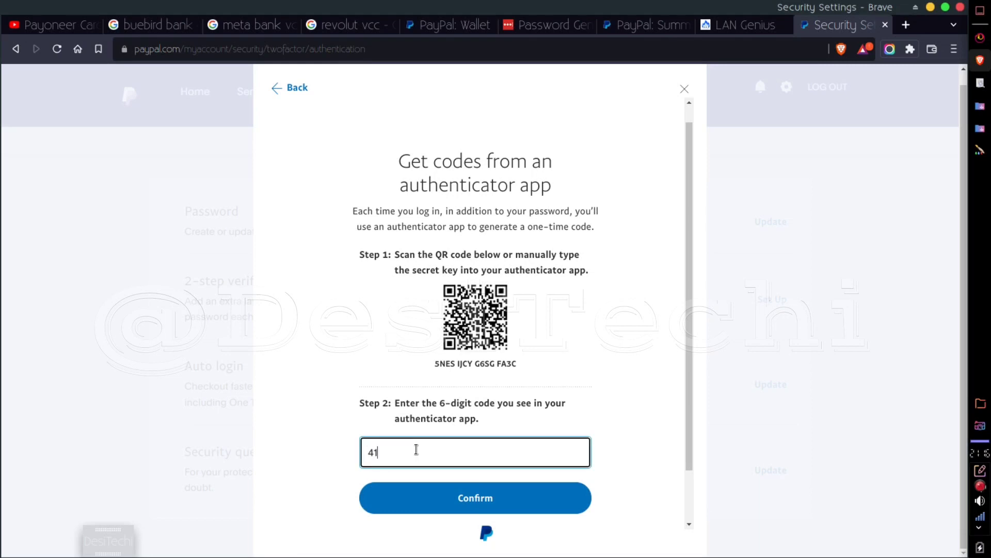
{"action": "left_click", "coordinate": [459, 500]}
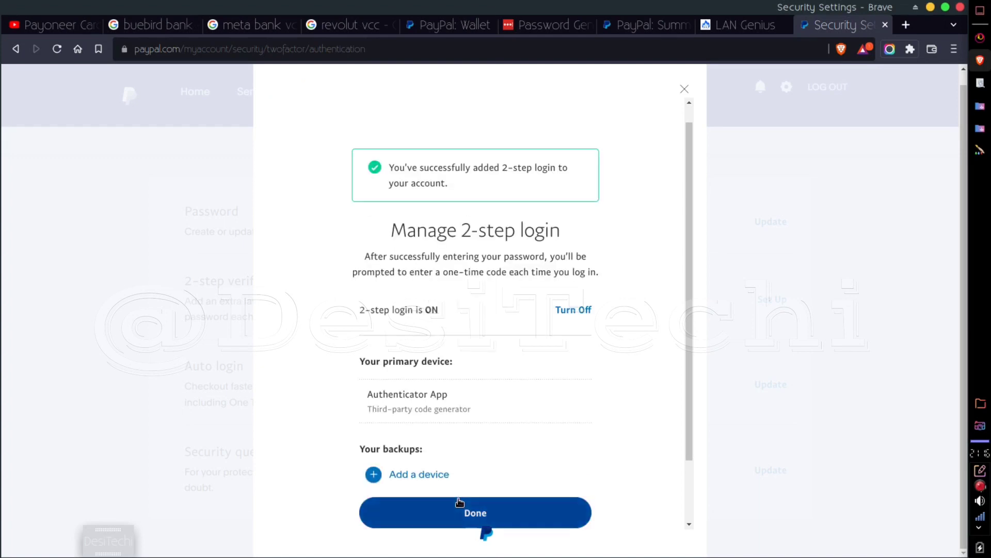
{"action": "left_click", "coordinate": [459, 501]}
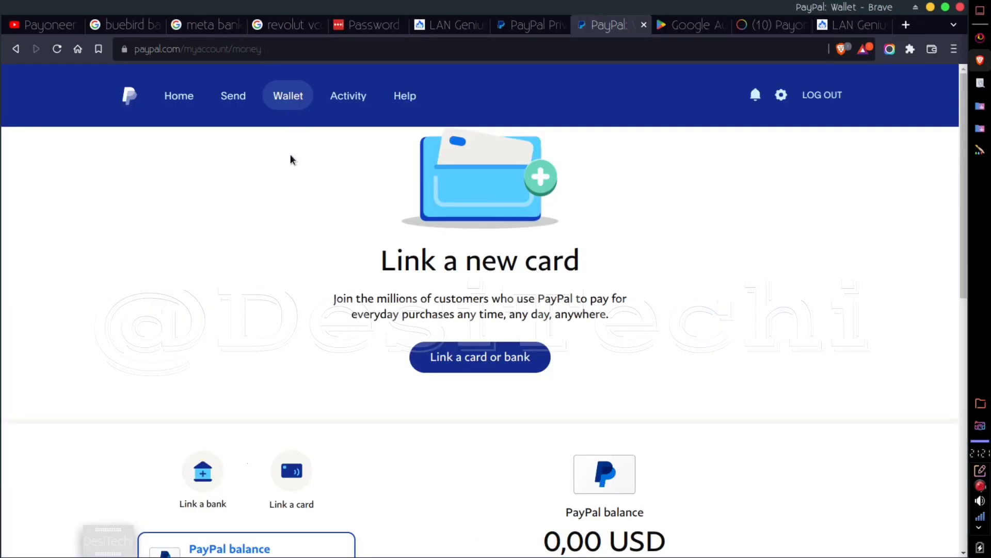
- Open the Link a U.S. bank account form from the Wallet page
{"action": "scroll", "coordinate": [290, 158], "scroll_direction": "down", "scroll_amount": 2}
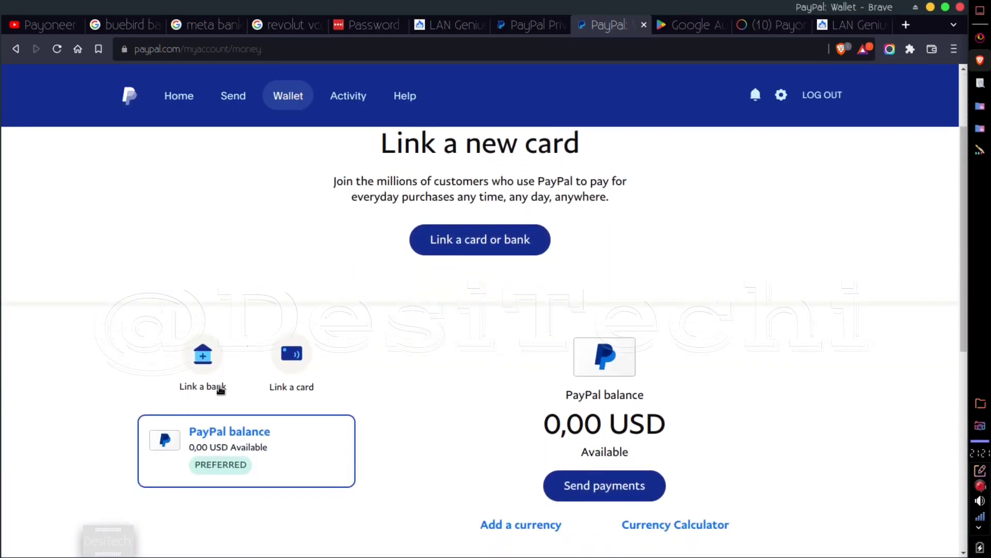
{"action": "left_click", "coordinate": [219, 388]}
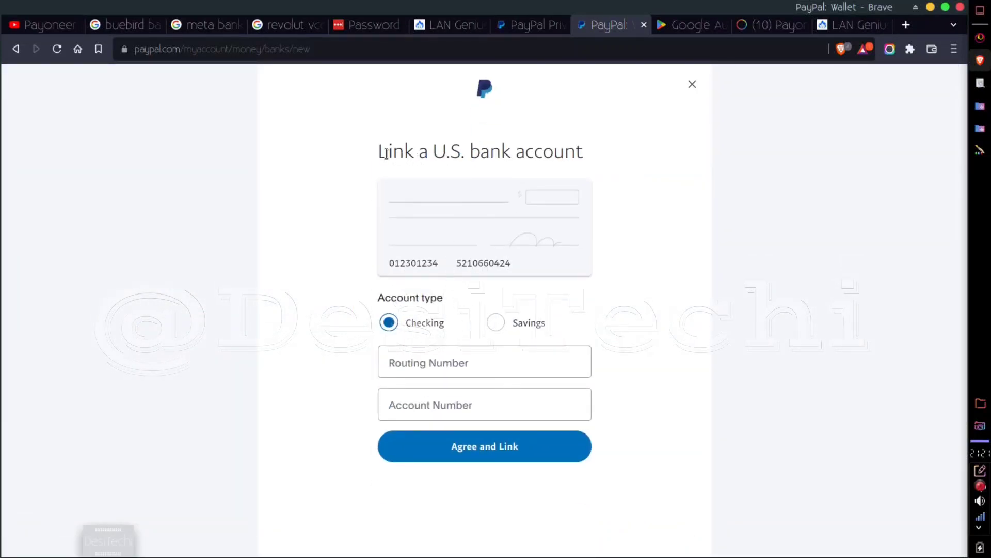
{"action": "left_click_drag", "start_coordinate": [386, 154], "coordinate": [618, 171]}
{"action": "left_click", "coordinate": [618, 171]}
- In Payoneer, go to the USD balance's receiving accounts
{"action": "left_click", "coordinate": [773, 32]}
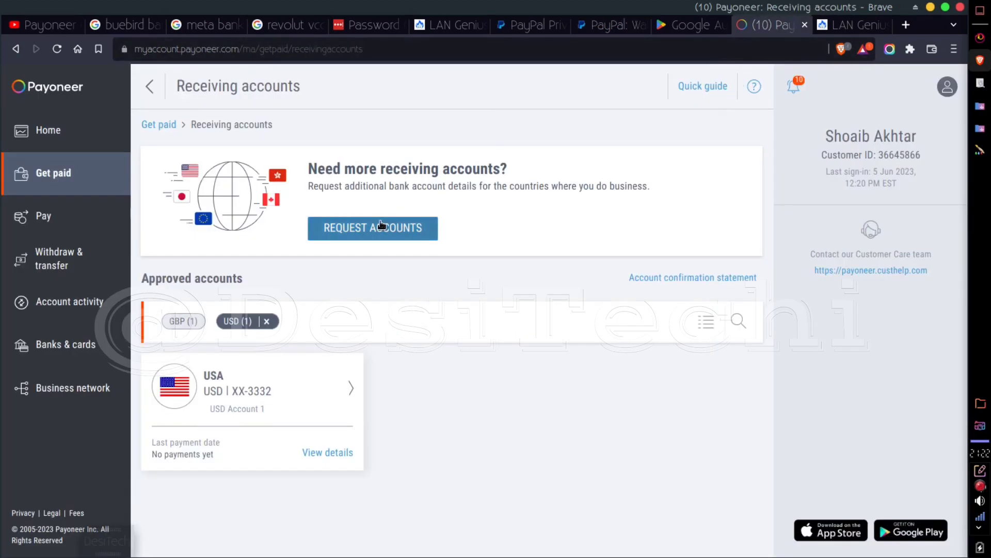
{"action": "left_click", "coordinate": [83, 131]}
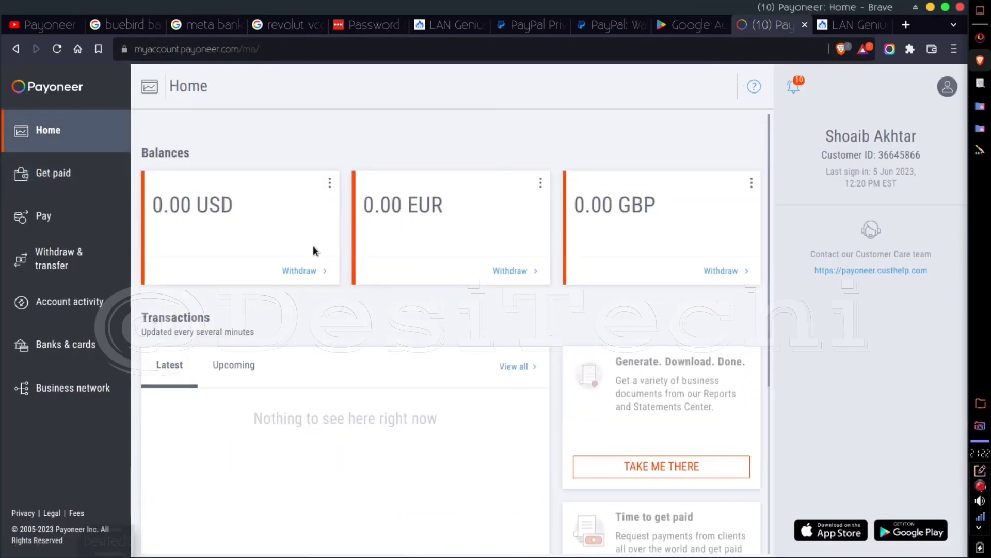
{"action": "left_click_drag", "start_coordinate": [141, 153], "coordinate": [193, 155]}
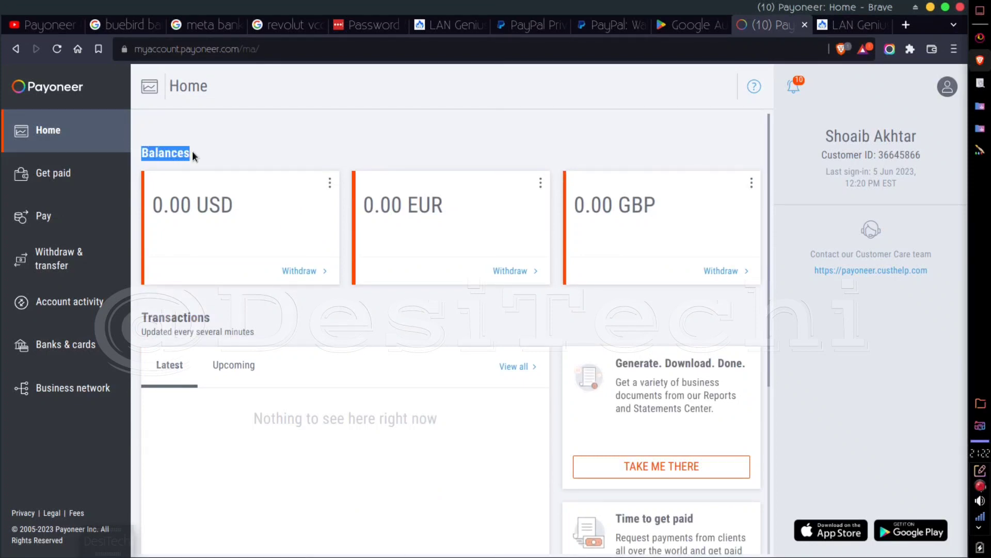
{"action": "left_click", "coordinate": [233, 171]}
{"action": "left_click", "coordinate": [331, 185]}
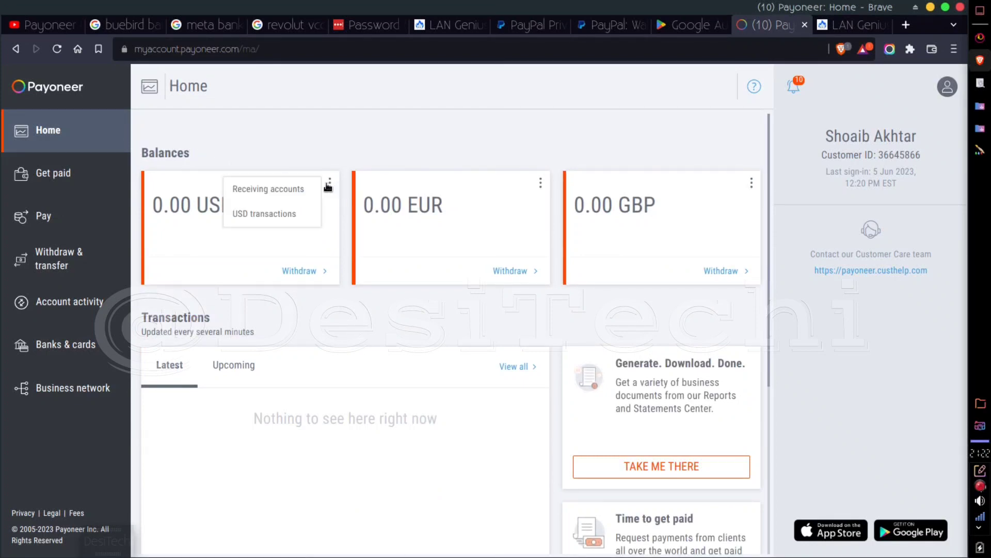
{"action": "left_click", "coordinate": [298, 191]}
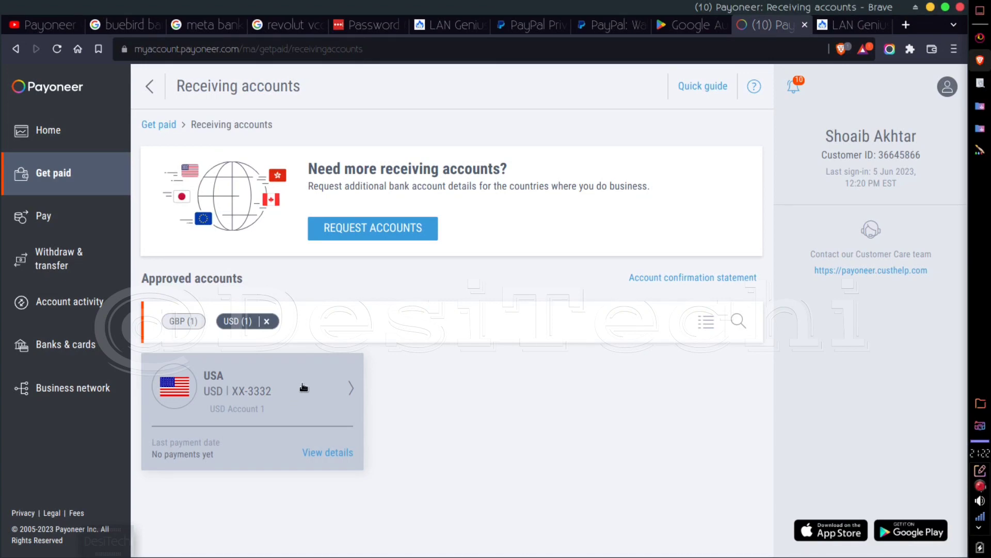
- Open the USA First Century Bank account details and copy its routing number
{"action": "left_click", "coordinate": [346, 404]}
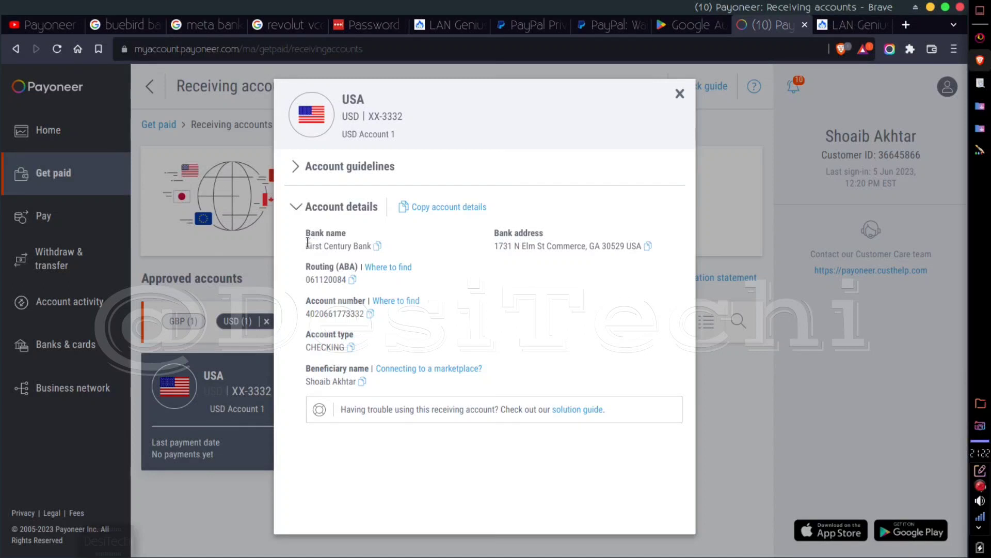
{"action": "left_click_drag", "start_coordinate": [306, 245], "coordinate": [372, 246]}
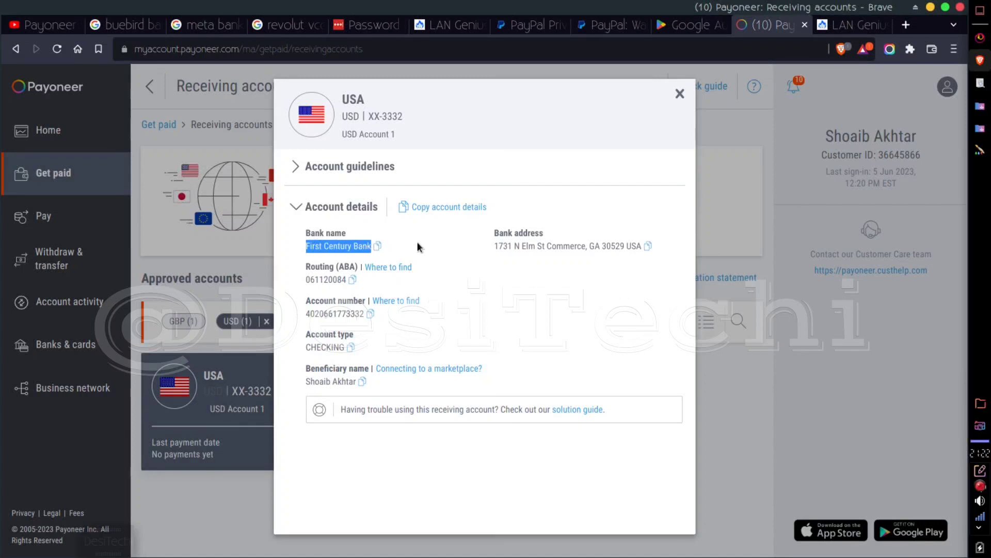
{"action": "left_click", "coordinate": [378, 246]}
{"action": "key", "text": "ctrl+plus"}
{"action": "key", "text": "ctrl+plus"}
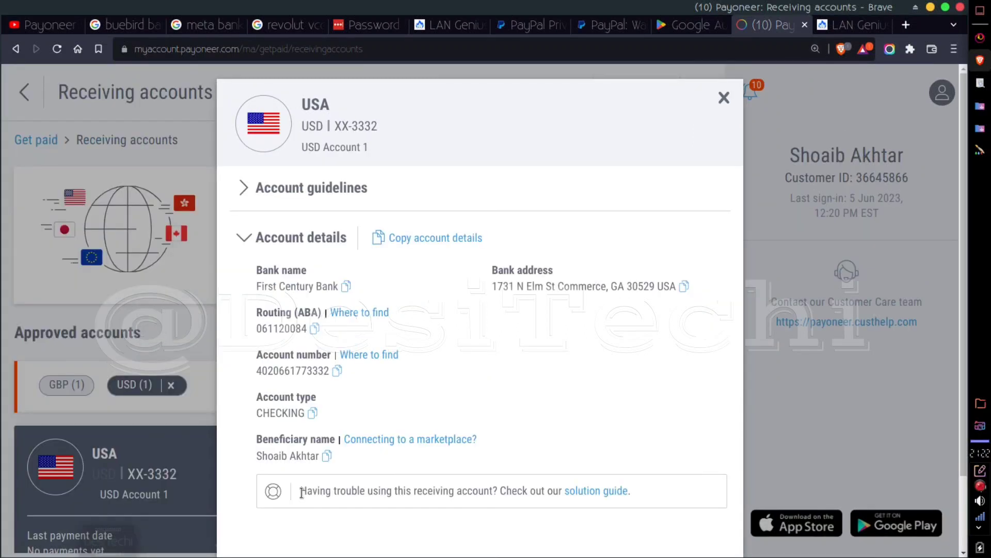
{"action": "left_click_drag", "start_coordinate": [300, 491], "coordinate": [624, 496]}
{"action": "left_click", "coordinate": [651, 491]}
{"action": "left_click", "coordinate": [315, 329]}
{"action": "left_click", "coordinate": [612, 26]}
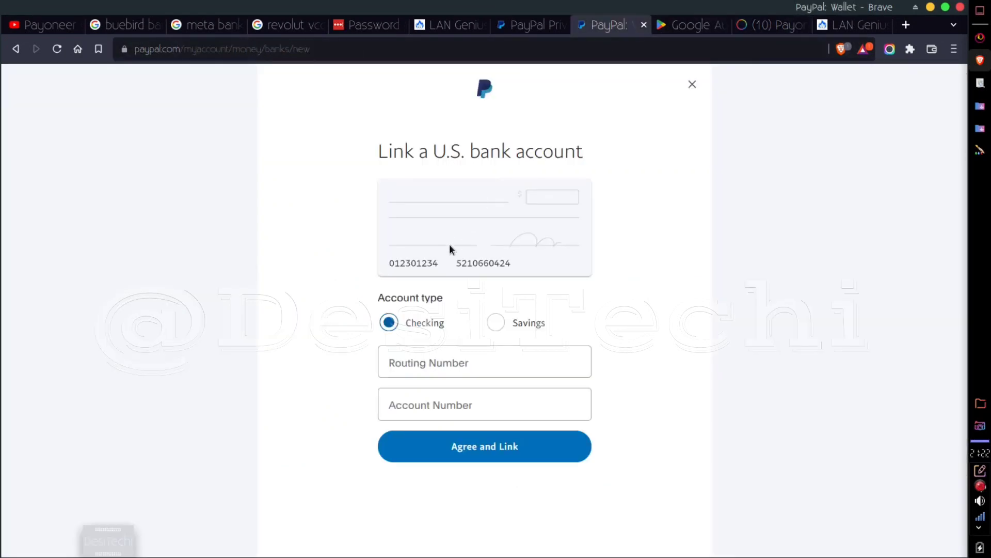
- Paste Payoneer's routing and account numbers into PayPal's U.S. bank form
{"action": "left_click", "coordinate": [427, 362]}
{"action": "key", "text": "ctrl+v"}
{"action": "key", "text": "Tab"}
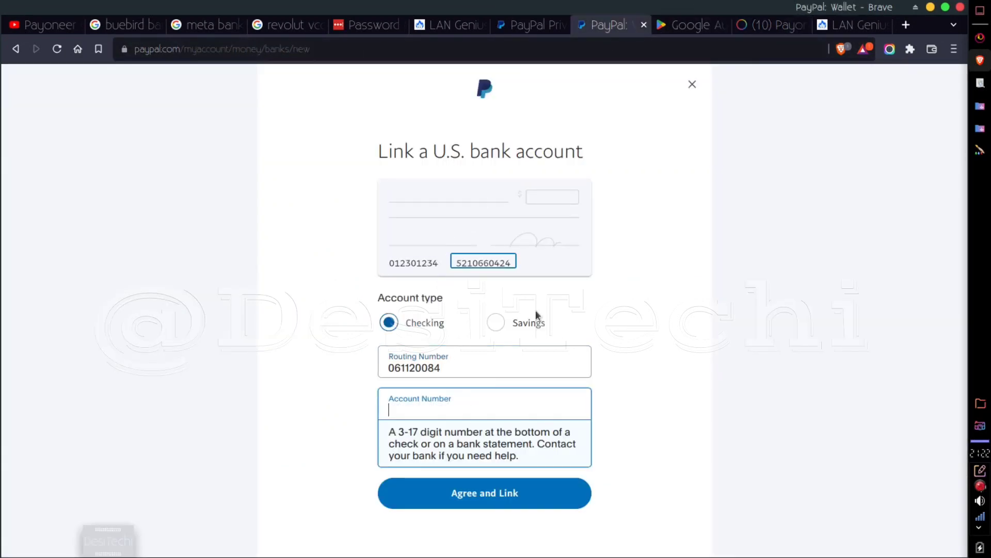
{"action": "left_click", "coordinate": [770, 24]}
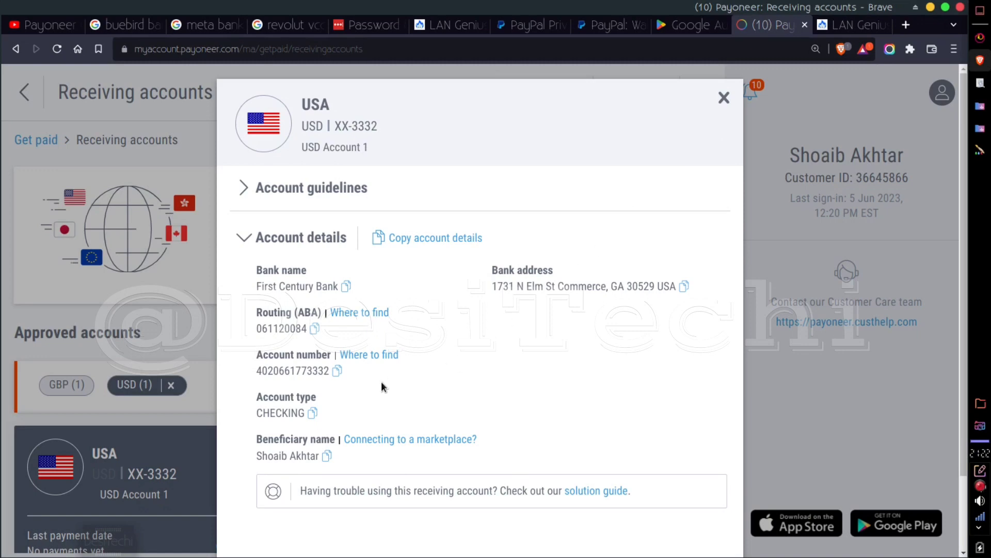
{"action": "left_click", "coordinate": [337, 370]}
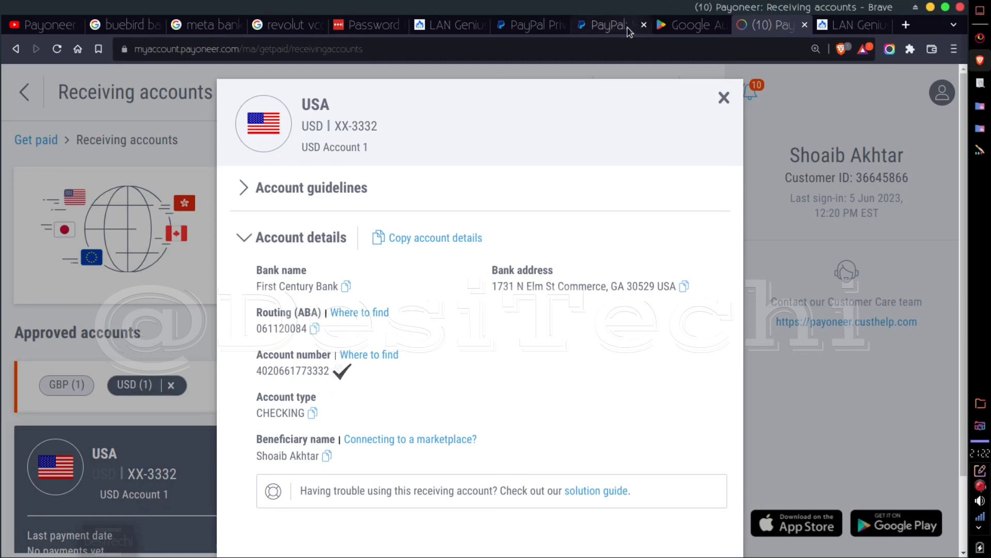
{"action": "left_click", "coordinate": [611, 24]}
{"action": "key", "text": "ctrl+v"}
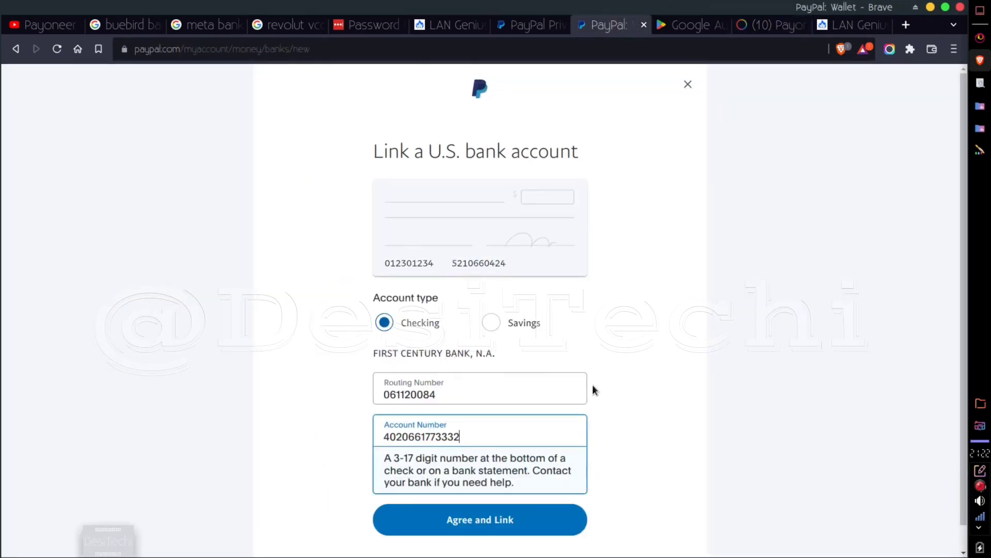
- Submit the FIRST CENTURY BANK, N.A. account for linking, then return to Payoneer after rejection
{"action": "left_click", "coordinate": [642, 430]}
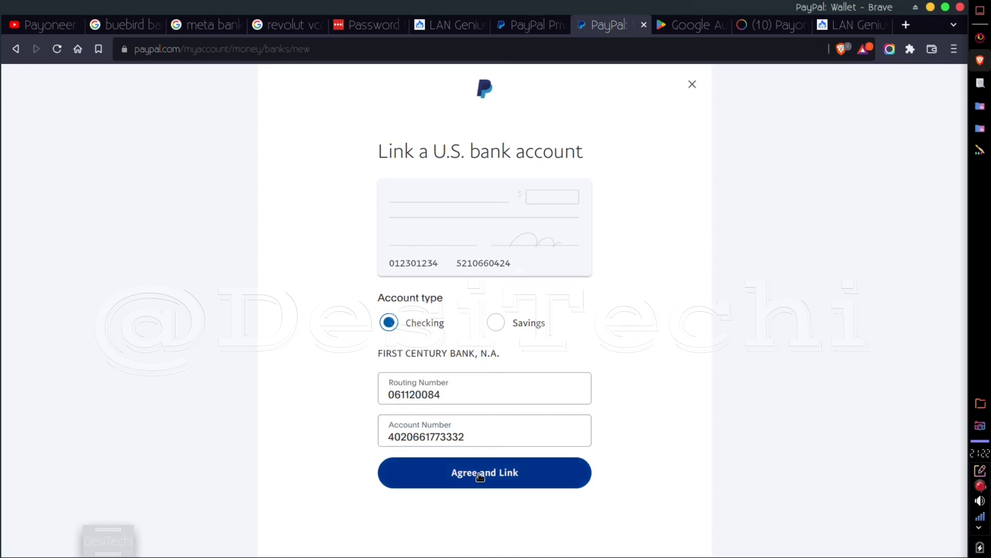
{"action": "left_click_drag", "start_coordinate": [379, 353], "coordinate": [514, 351]}
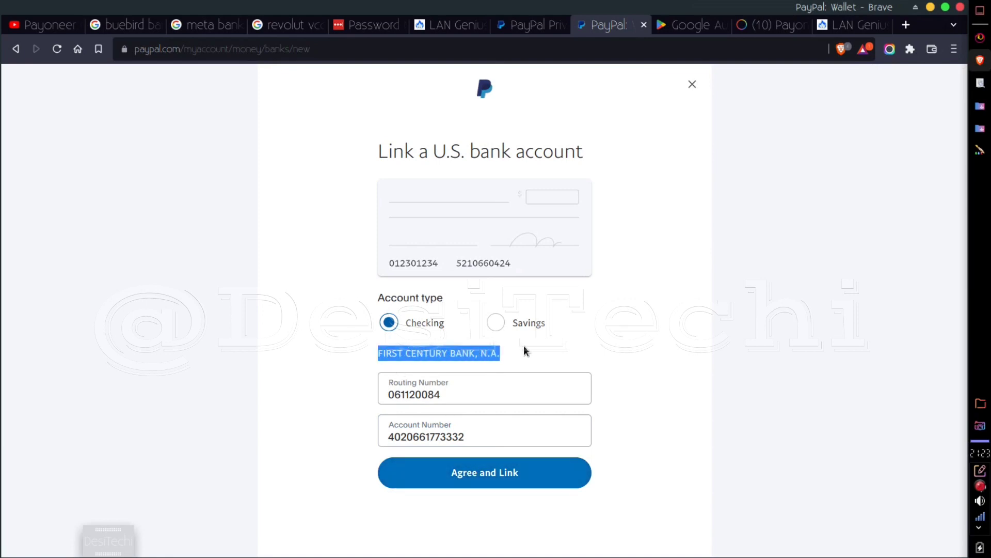
{"action": "left_click", "coordinate": [523, 351]}
{"action": "left_click", "coordinate": [490, 473]}
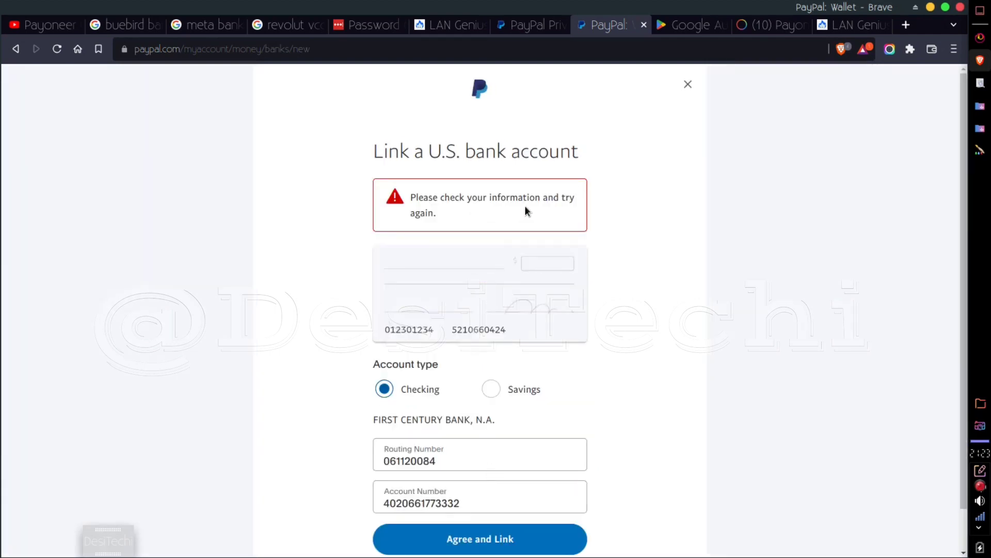
{"action": "left_click", "coordinate": [760, 31]}
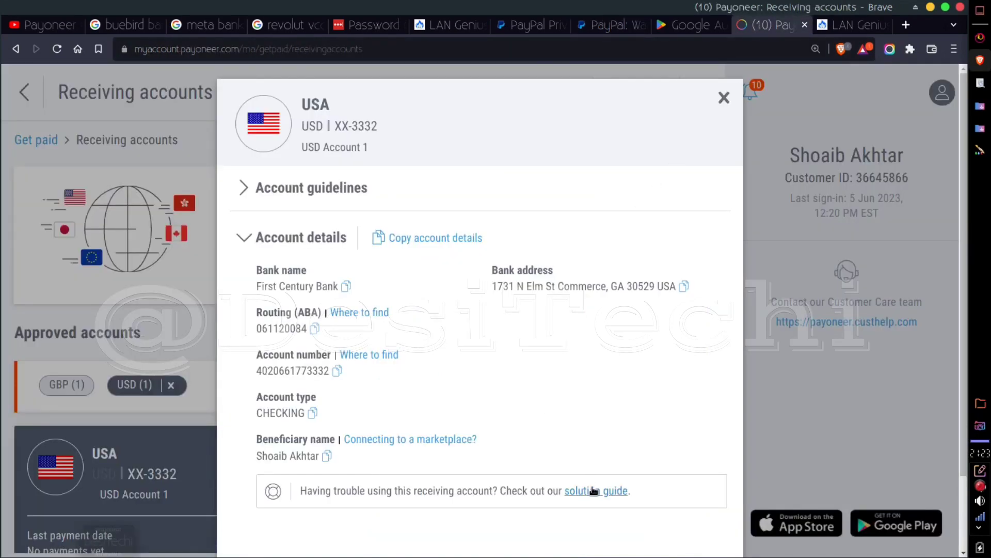
- Follow the solution guide's PayPal/Stripe fix to close and replace the old USD account
{"action": "left_click", "coordinate": [594, 491]}
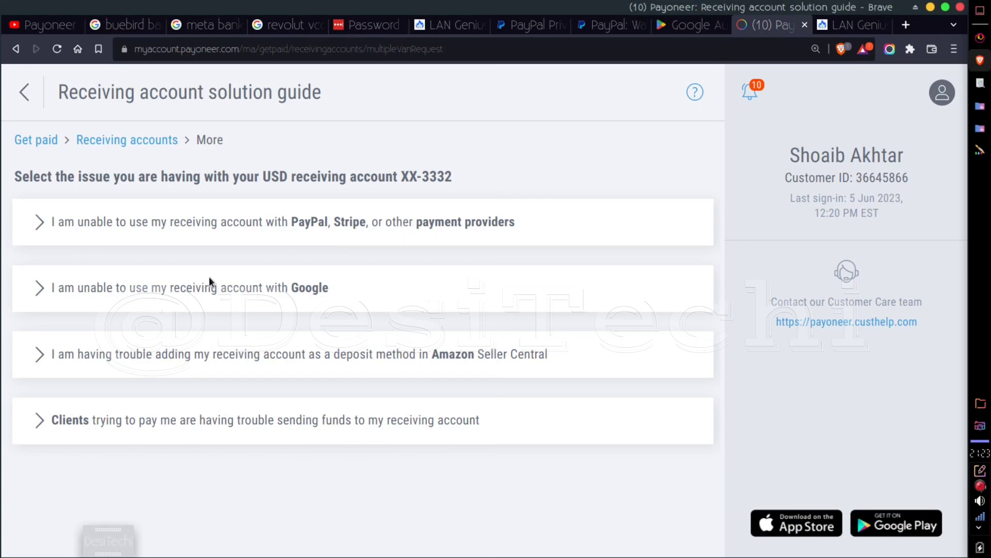
{"action": "left_click", "coordinate": [305, 222]}
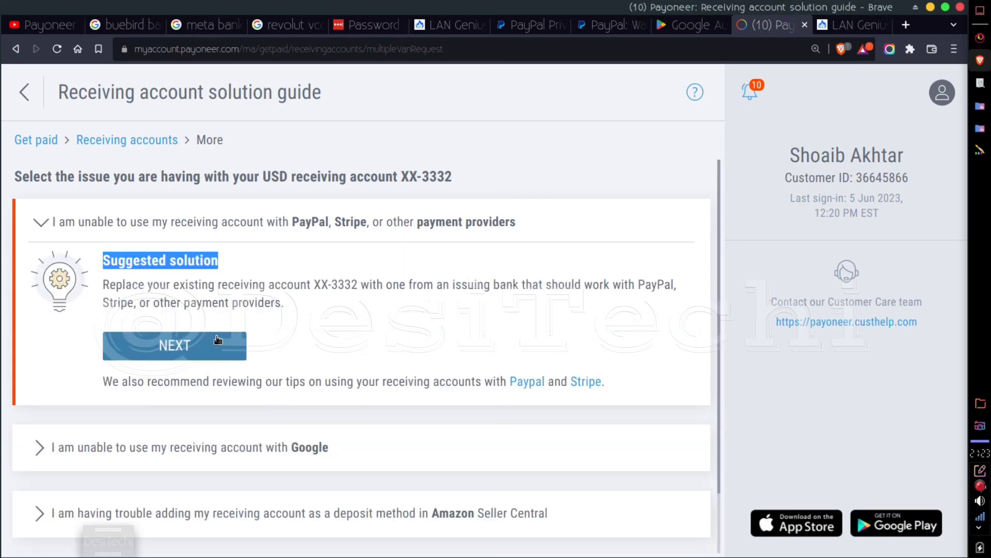
{"action": "left_click", "coordinate": [176, 346]}
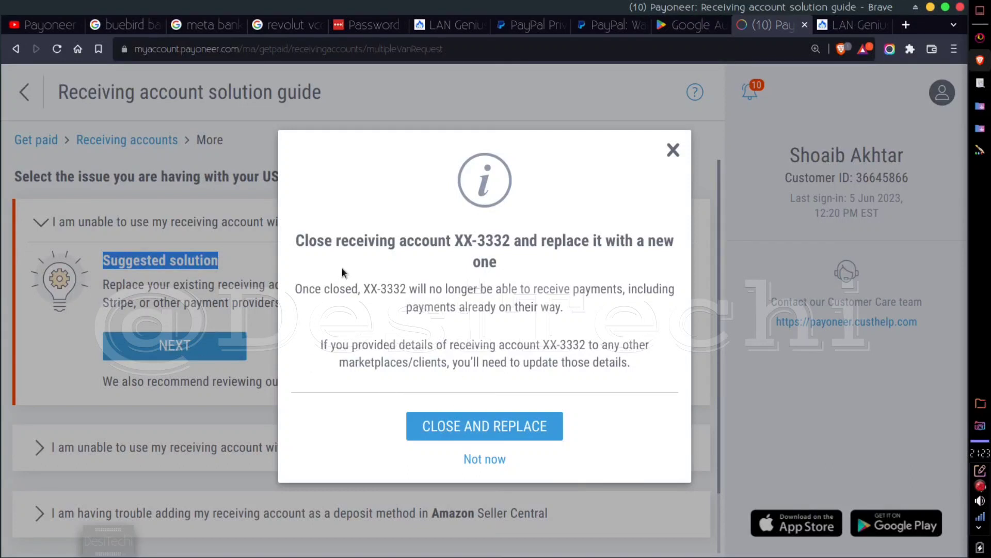
{"action": "left_click_drag", "start_coordinate": [611, 360], "coordinate": [370, 345]}
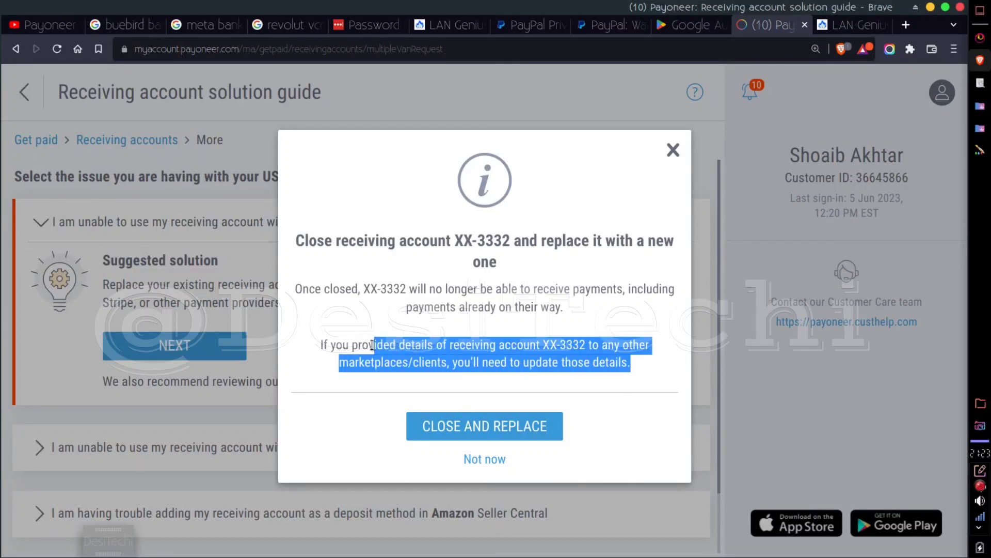
{"action": "left_click", "coordinate": [482, 426]}
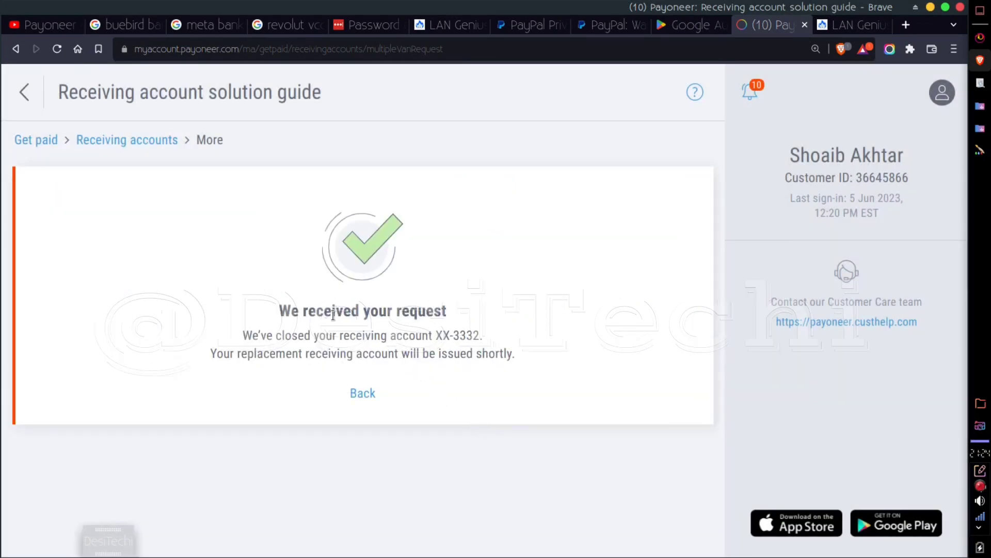
- Open the newly issued USA USD receiving account's details
{"action": "left_click", "coordinate": [363, 393]}
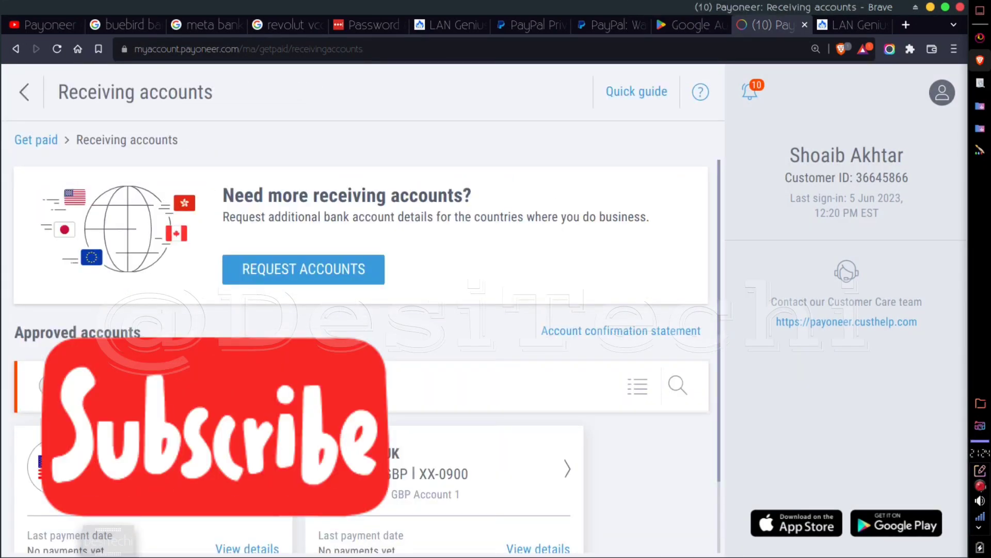
{"action": "scroll", "coordinate": [222, 408], "scroll_direction": "down", "scroll_amount": 3}
{"action": "left_click", "coordinate": [222, 408]}
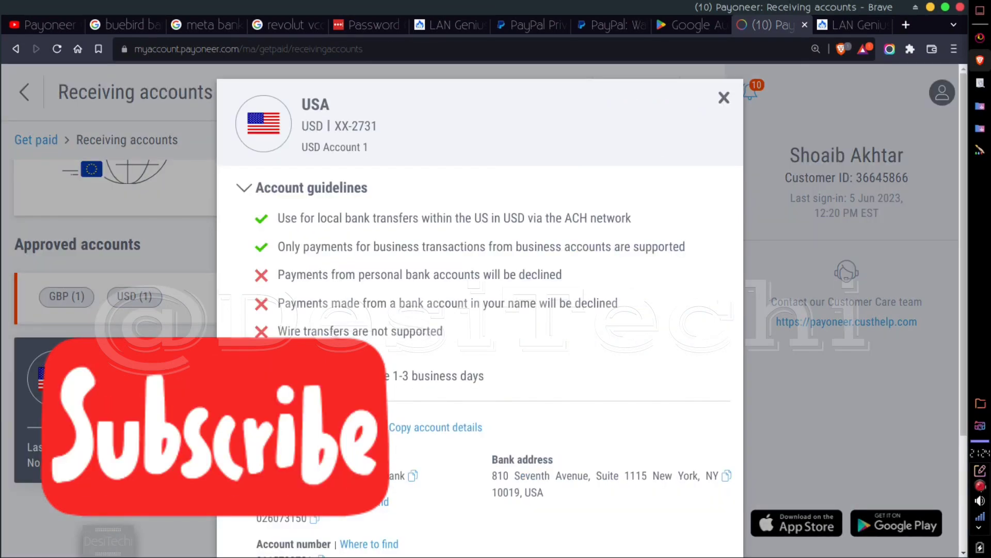